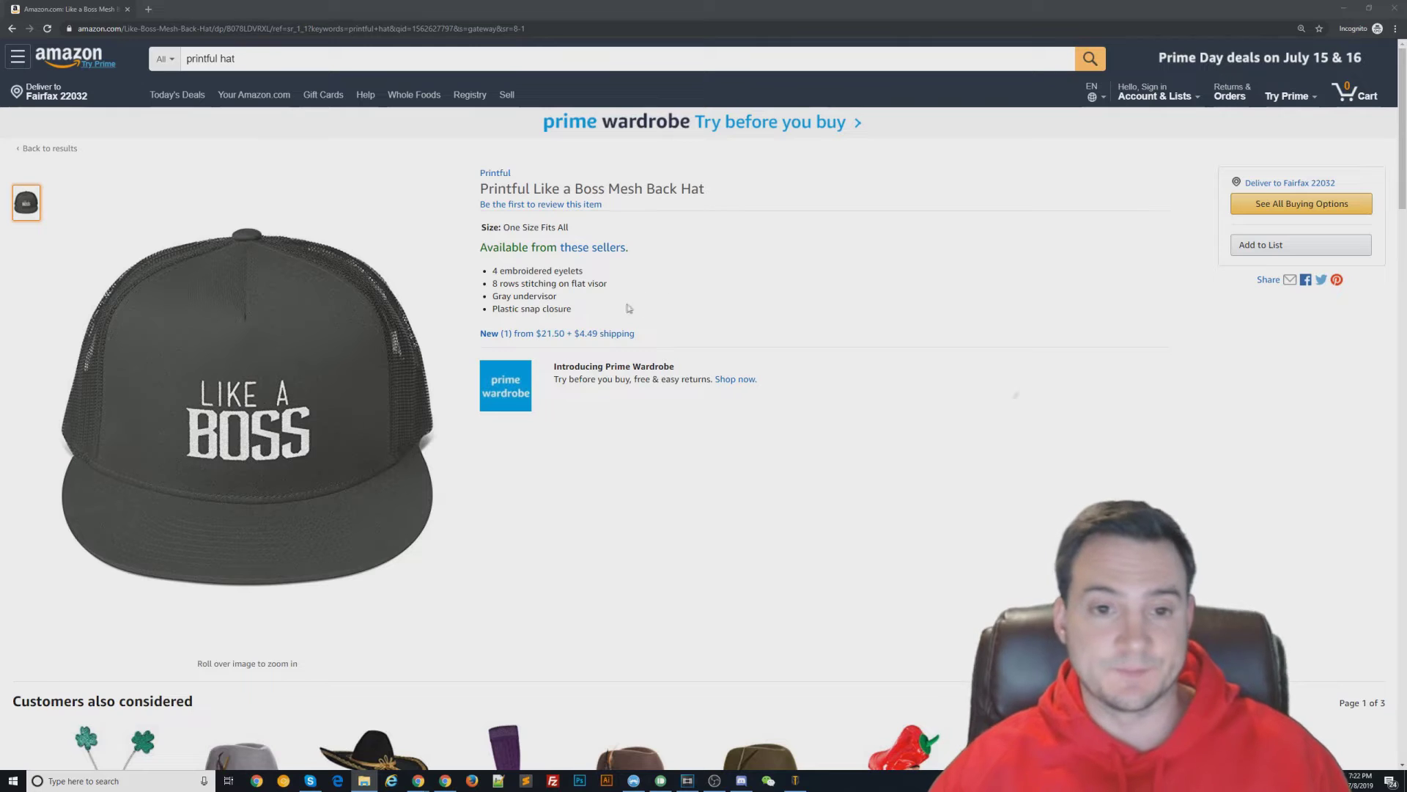
left_click_drag(519, 173, 479, 175)
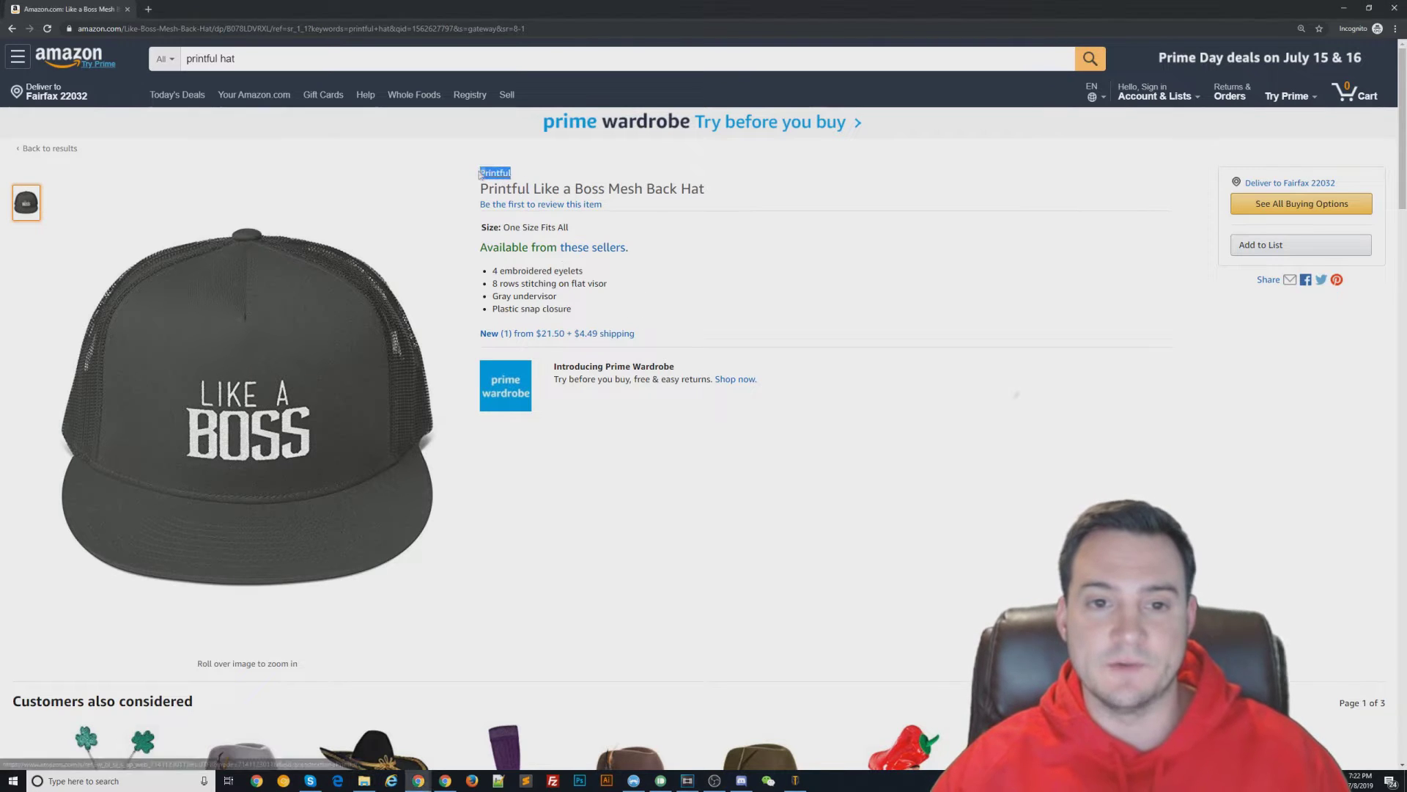
left_click(702, 290)
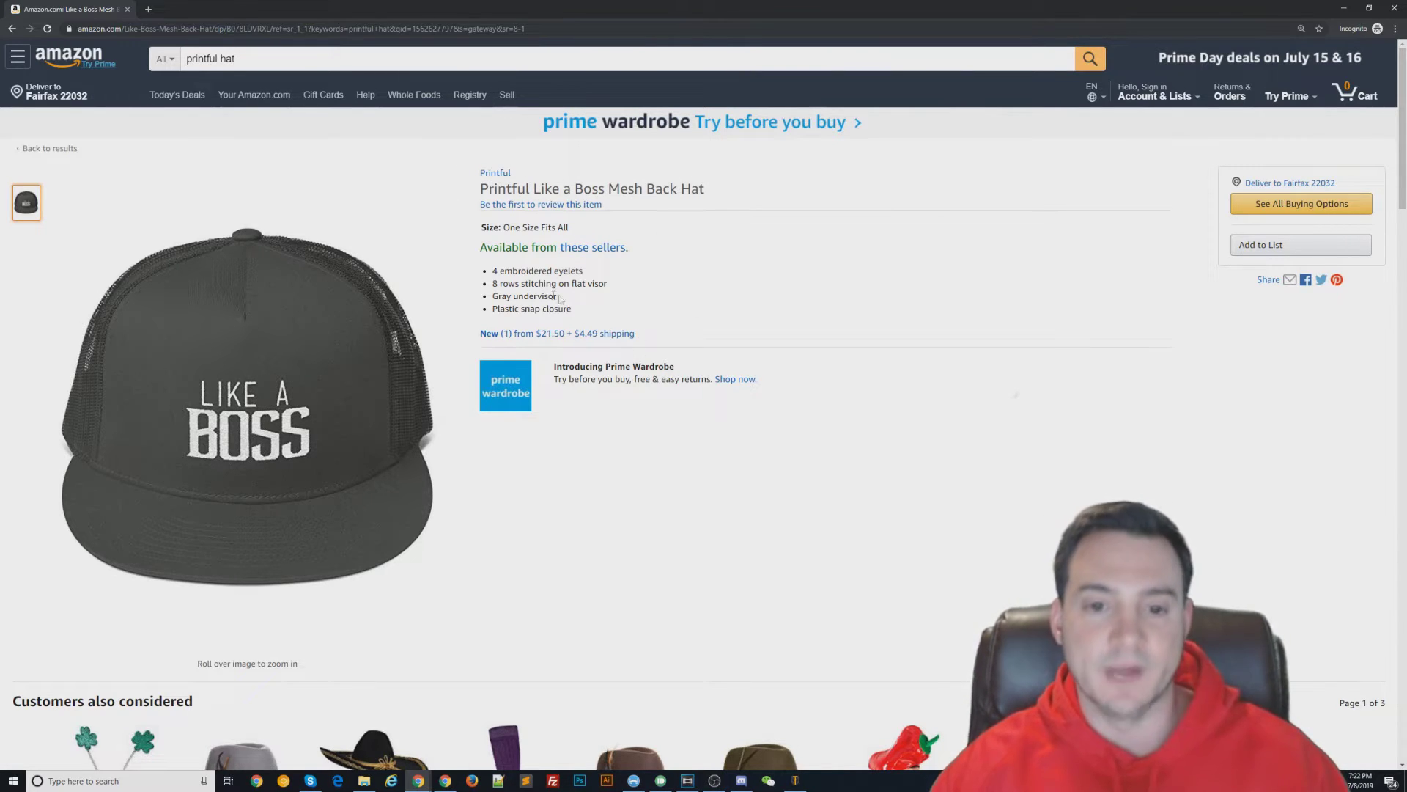
key("ctrl+plus")
key("ctrl+plus")
key("ctrl+plus")
left_click_drag(594, 366, 496, 322)
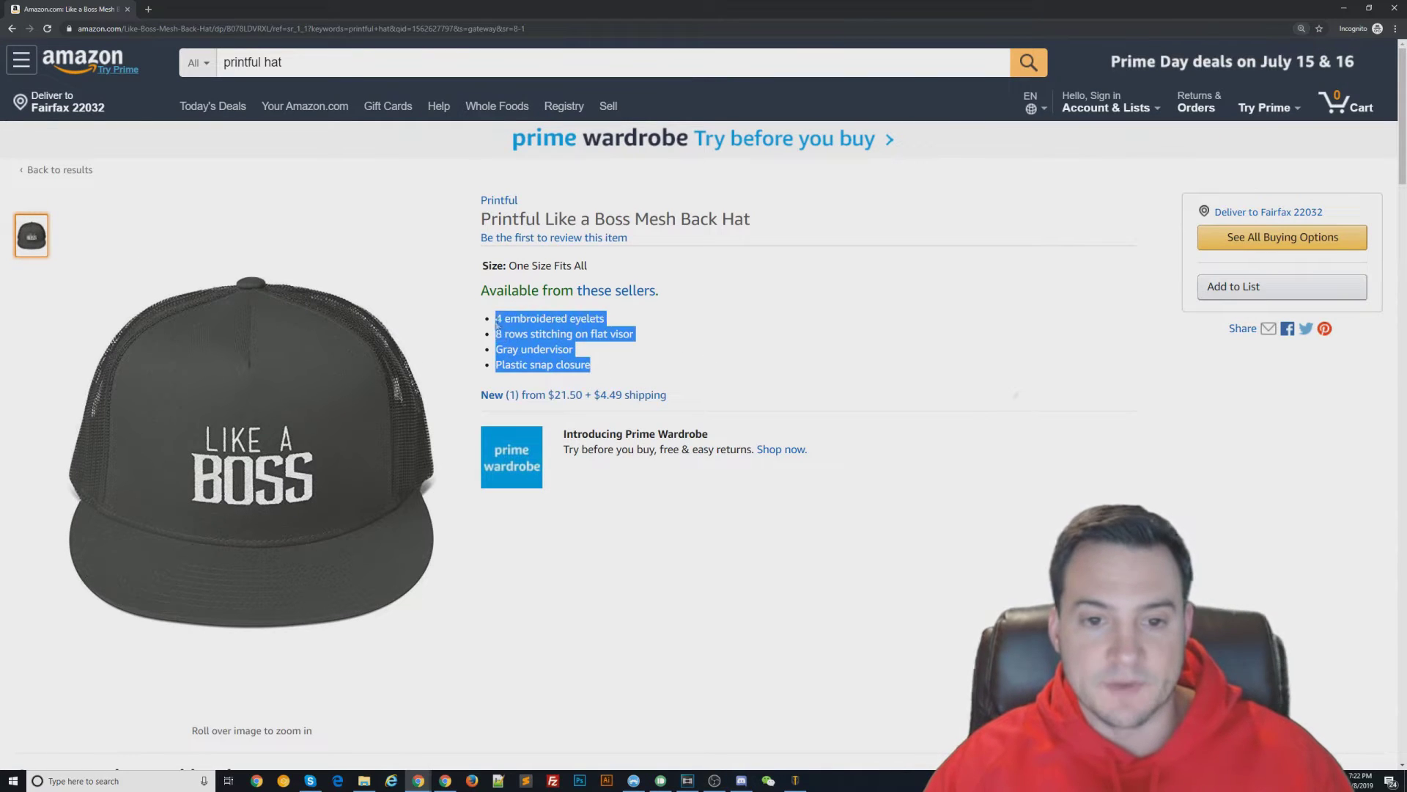
left_click(691, 365)
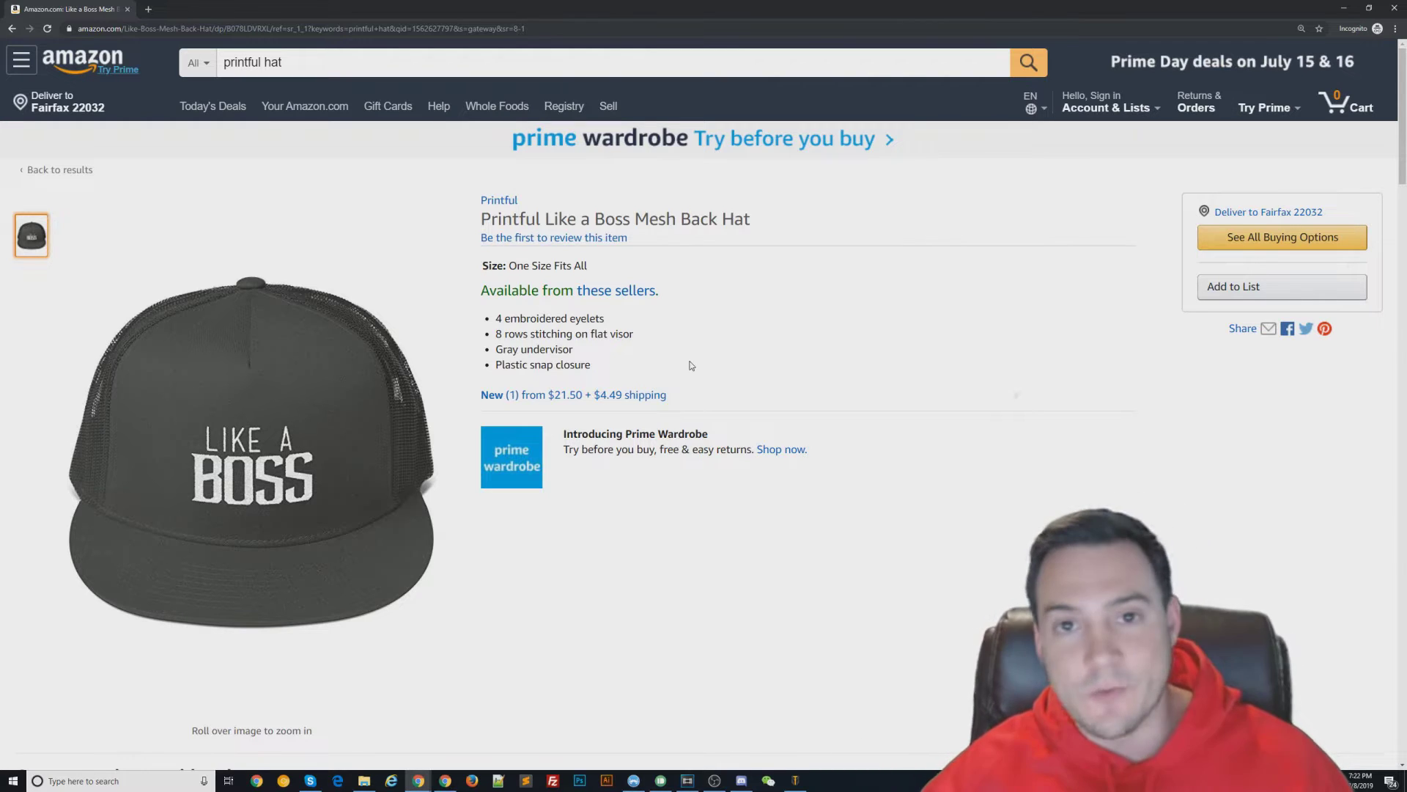
left_click_drag(506, 321, 498, 324)
left_click(506, 318)
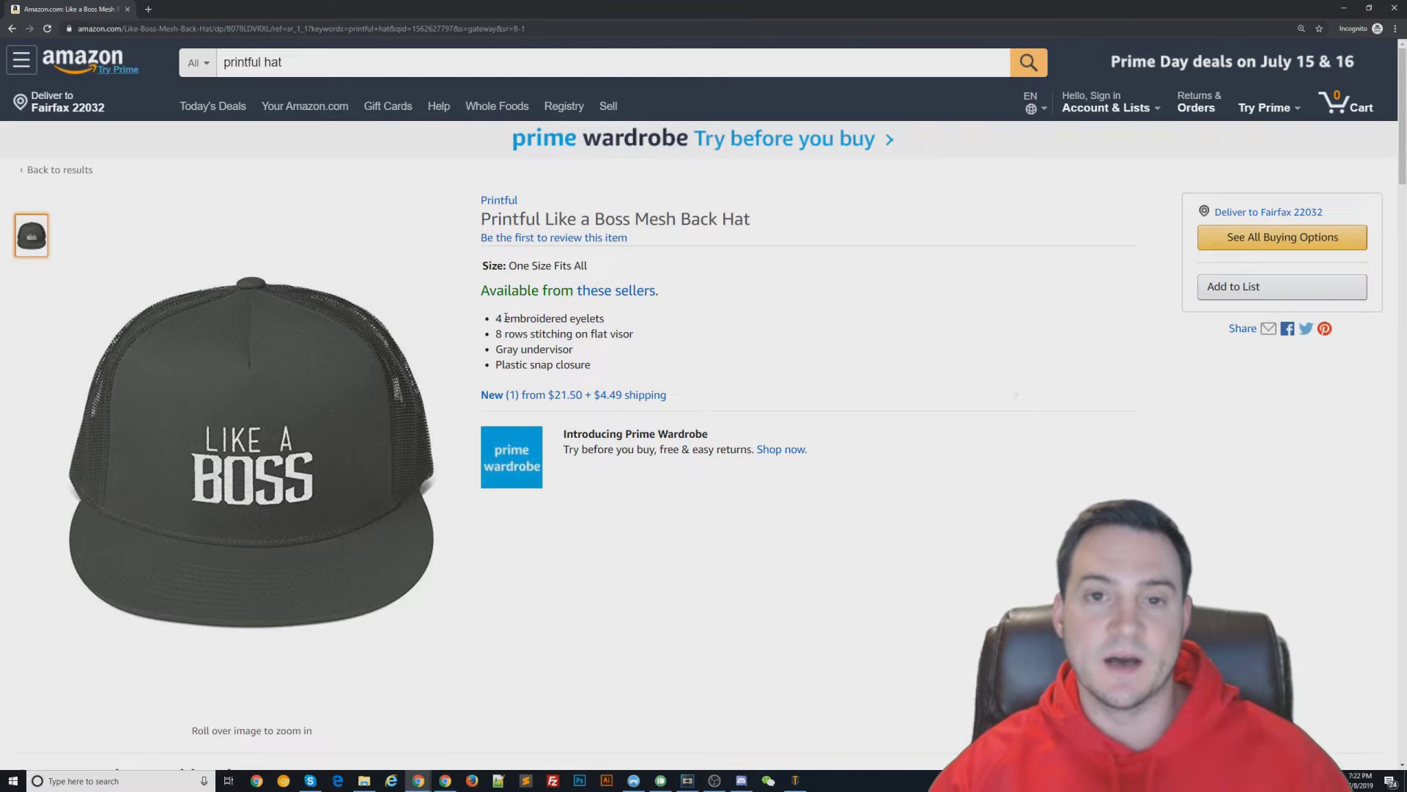
Search Google for 'cehck emoji' in a new tab and select the ✓ symbol to copy it.
key("ctrl+t")
type("cehck emoji")
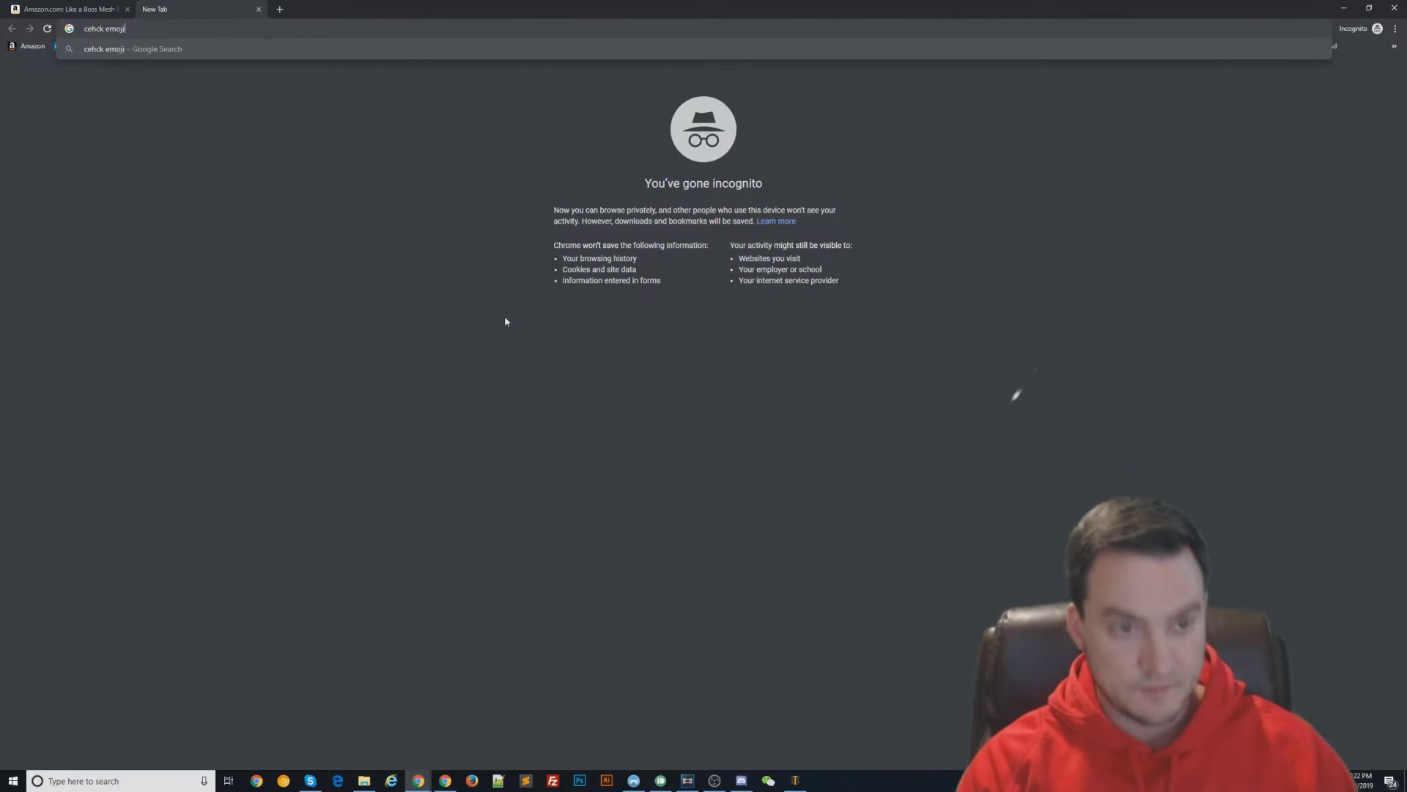
key("Return")
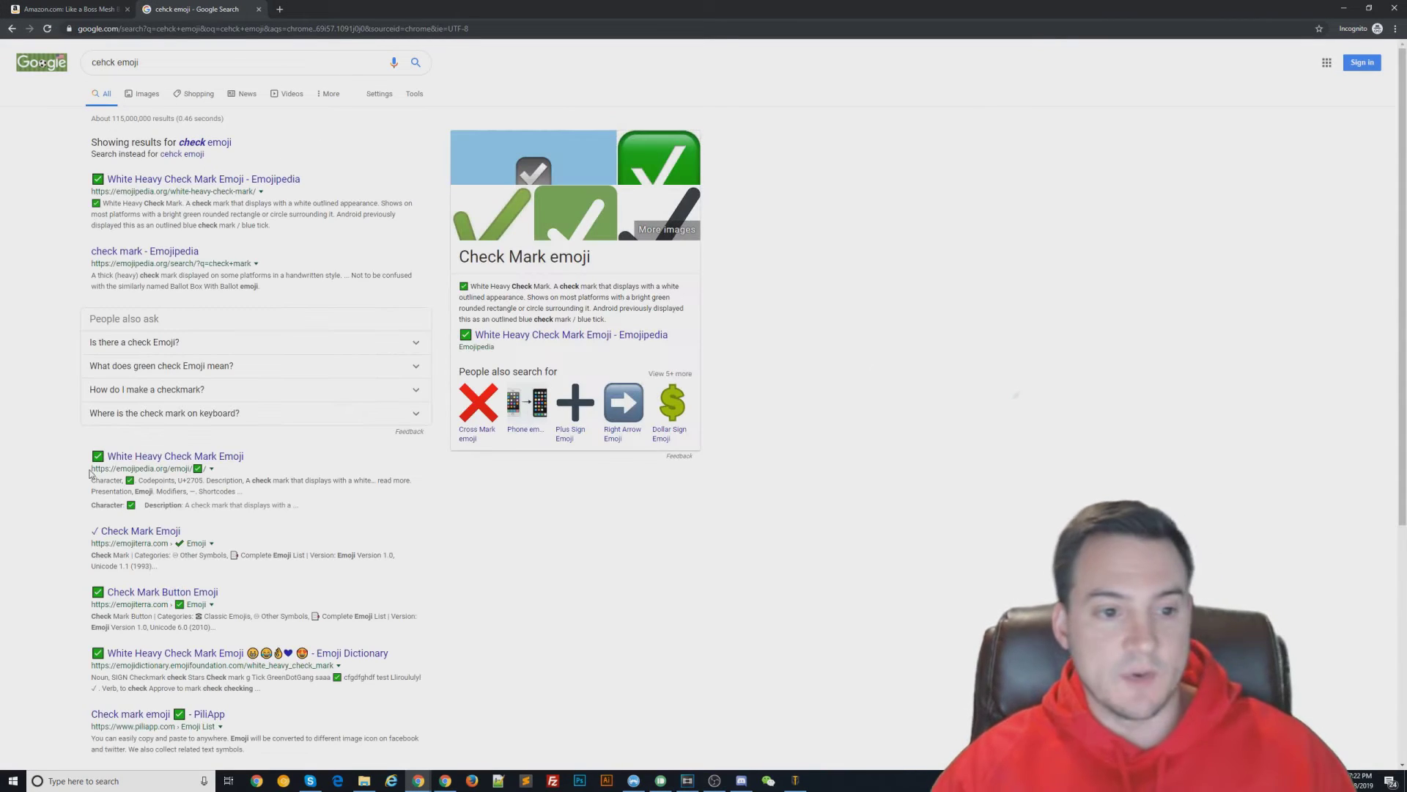
mouse_move(83, 536)
left_mouse_down()
mouse_move(174, 535)
mouse_move(99, 536)
left_mouse_up()
key("ctrl+c")
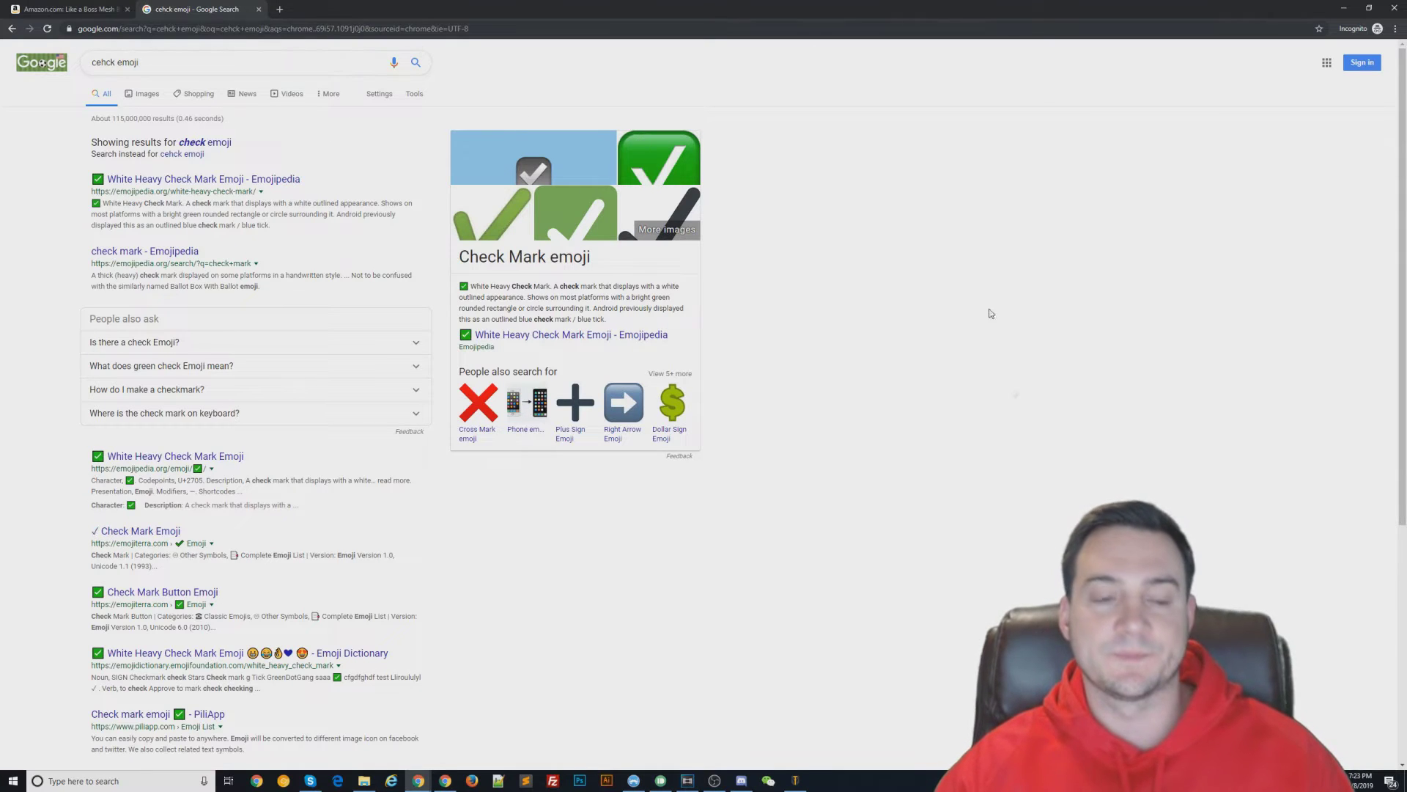
left_click(113, 7)
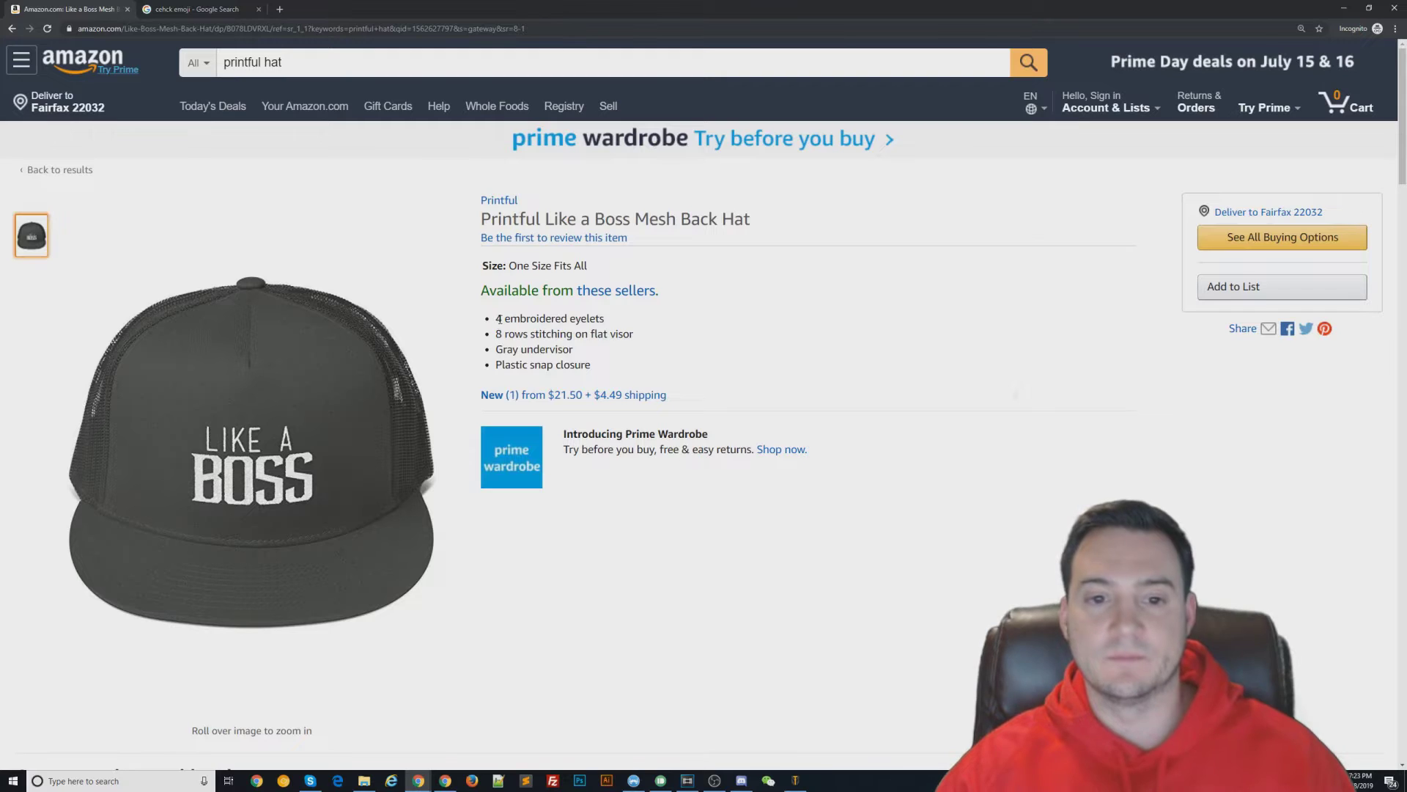
Paste a ✓ before the first bullet's text in DevTools so it reads '✓ 4 embroidered eyelets'.
right_click(496, 322)
left_click(528, 449)
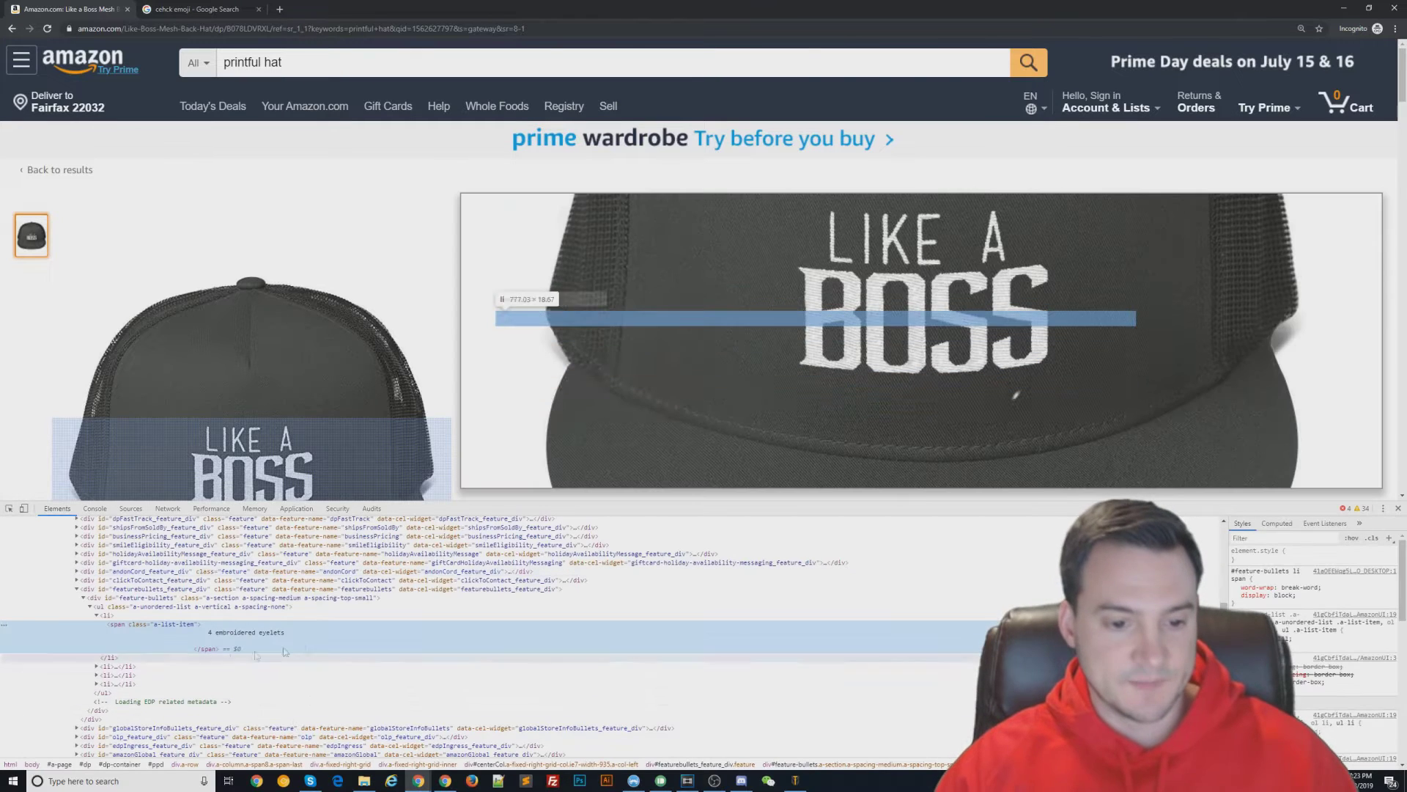
double_click(243, 632)
key("ctrl+v")
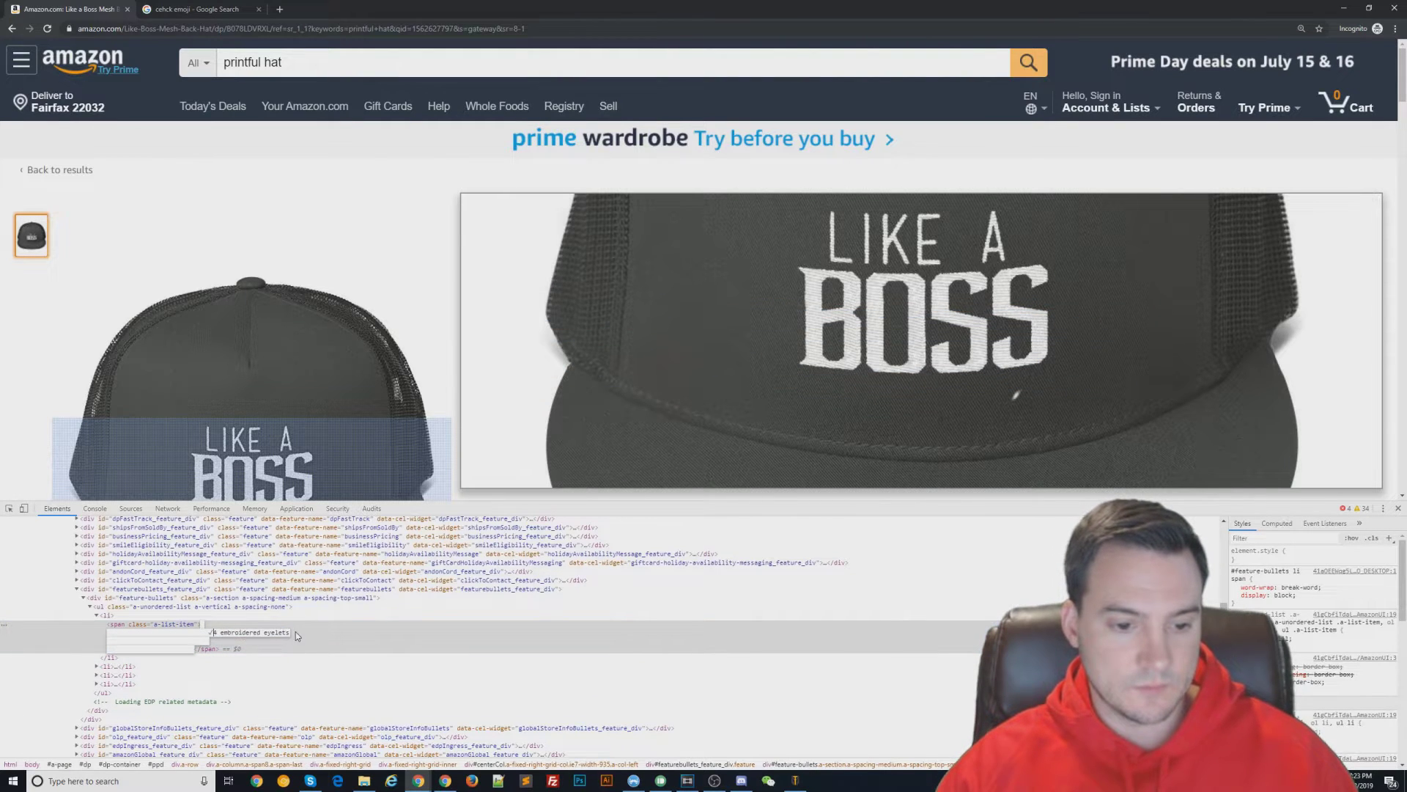
key("Return")
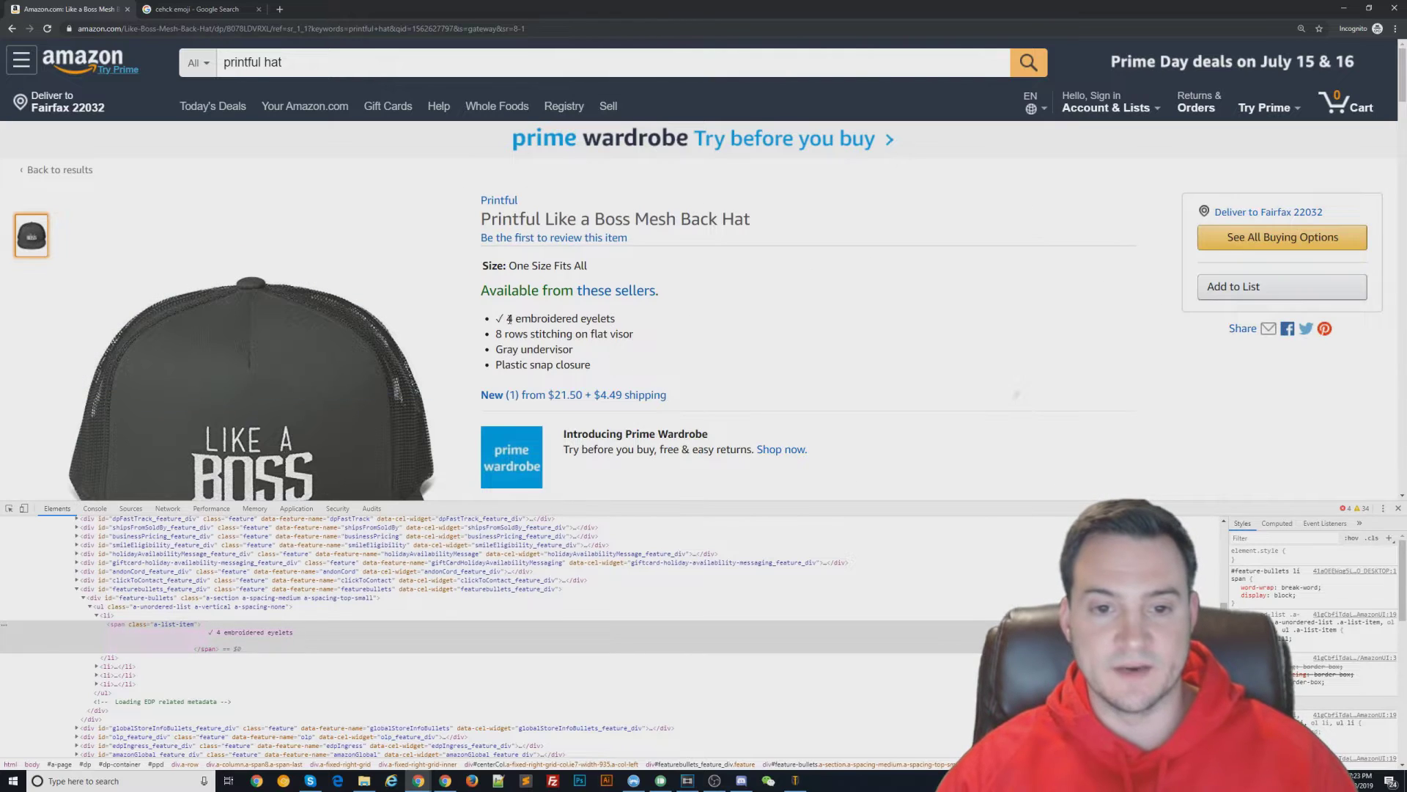
Select the new check mark on the page a few times to verify it, then close DevTools.
double_click(499, 319)
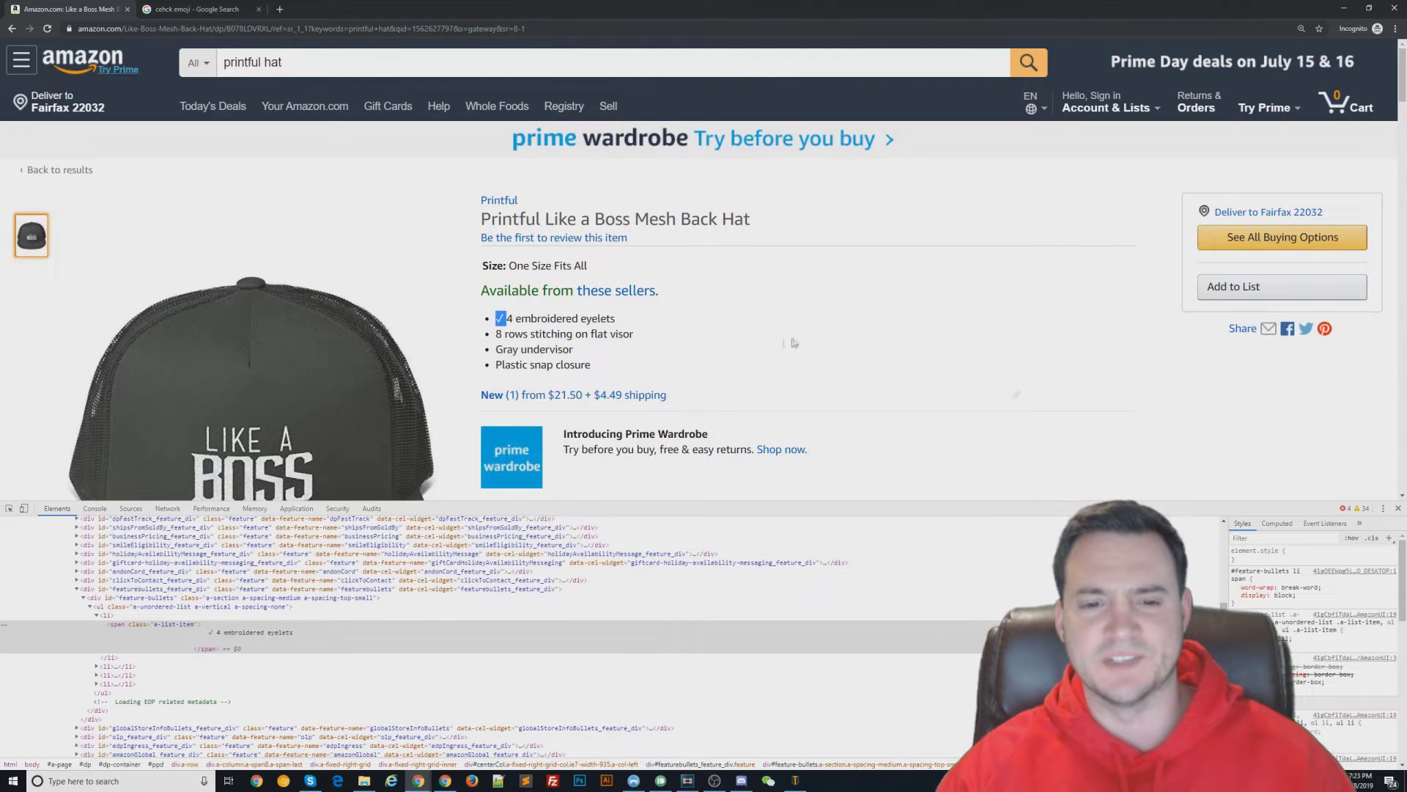
left_click(499, 321)
double_click(499, 319)
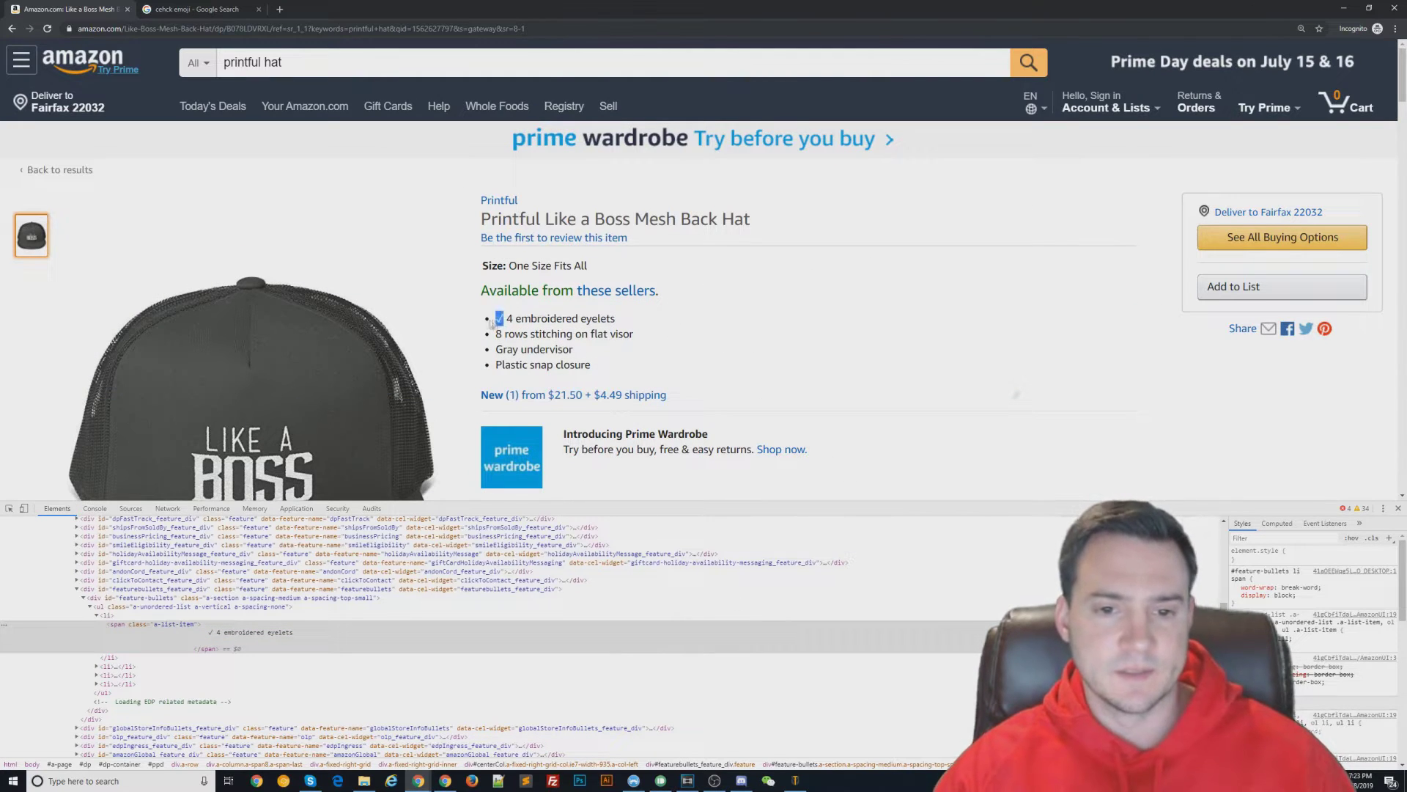
left_click(499, 321)
double_click(499, 318)
left_click(664, 335)
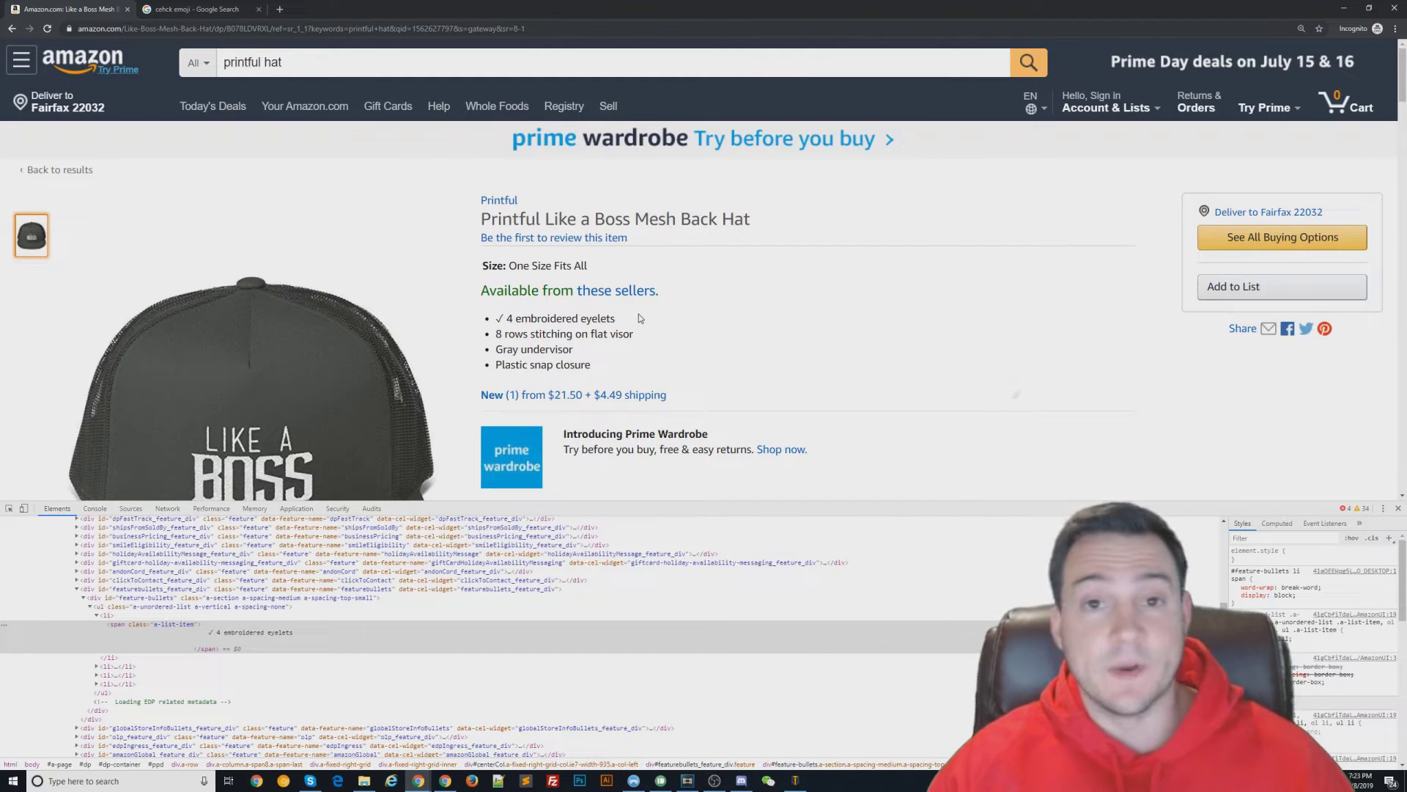
key("F12")
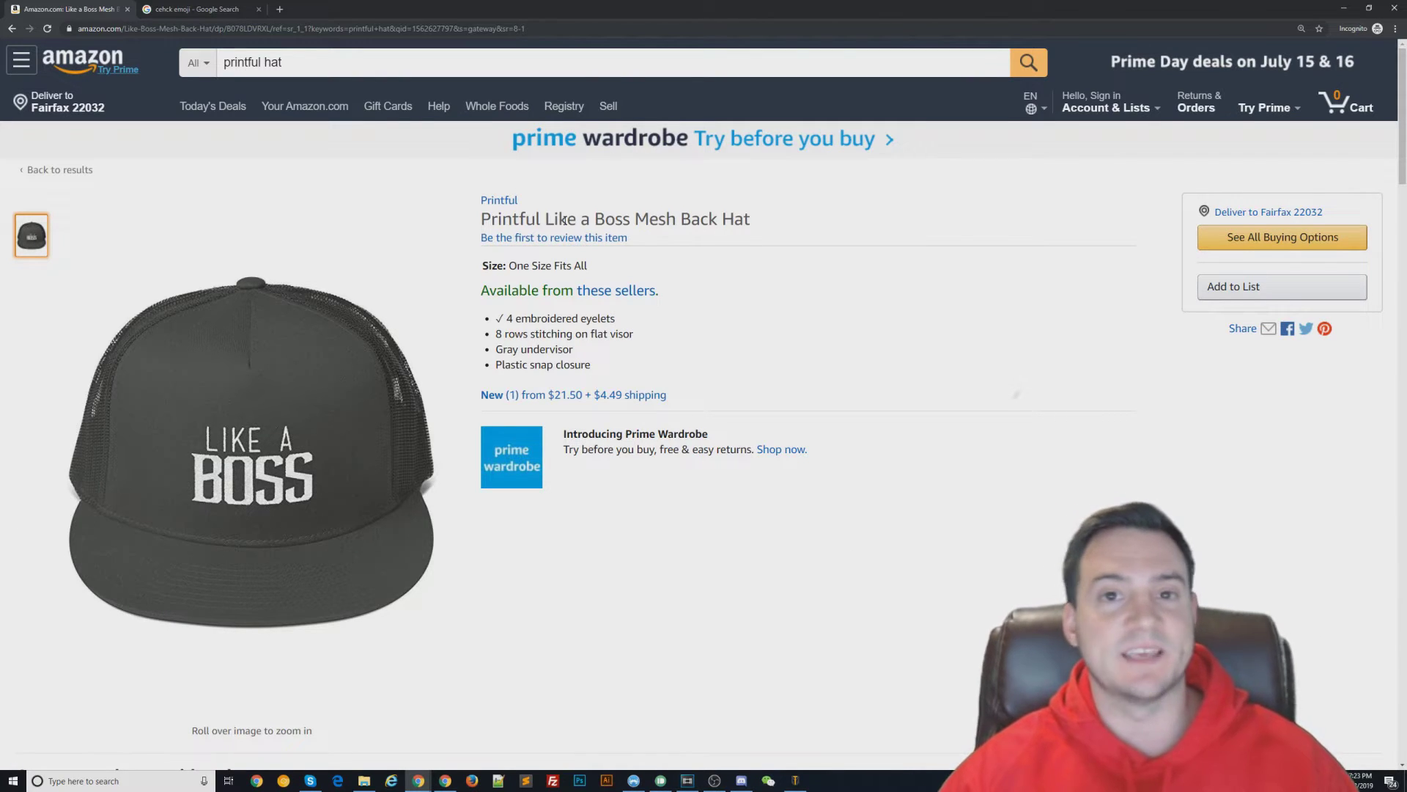
Edit the productTitle text node in DevTools to read 'Like a Boss Hat(Embroidered Trucker Hesh Cap)'.
right_click(572, 221)
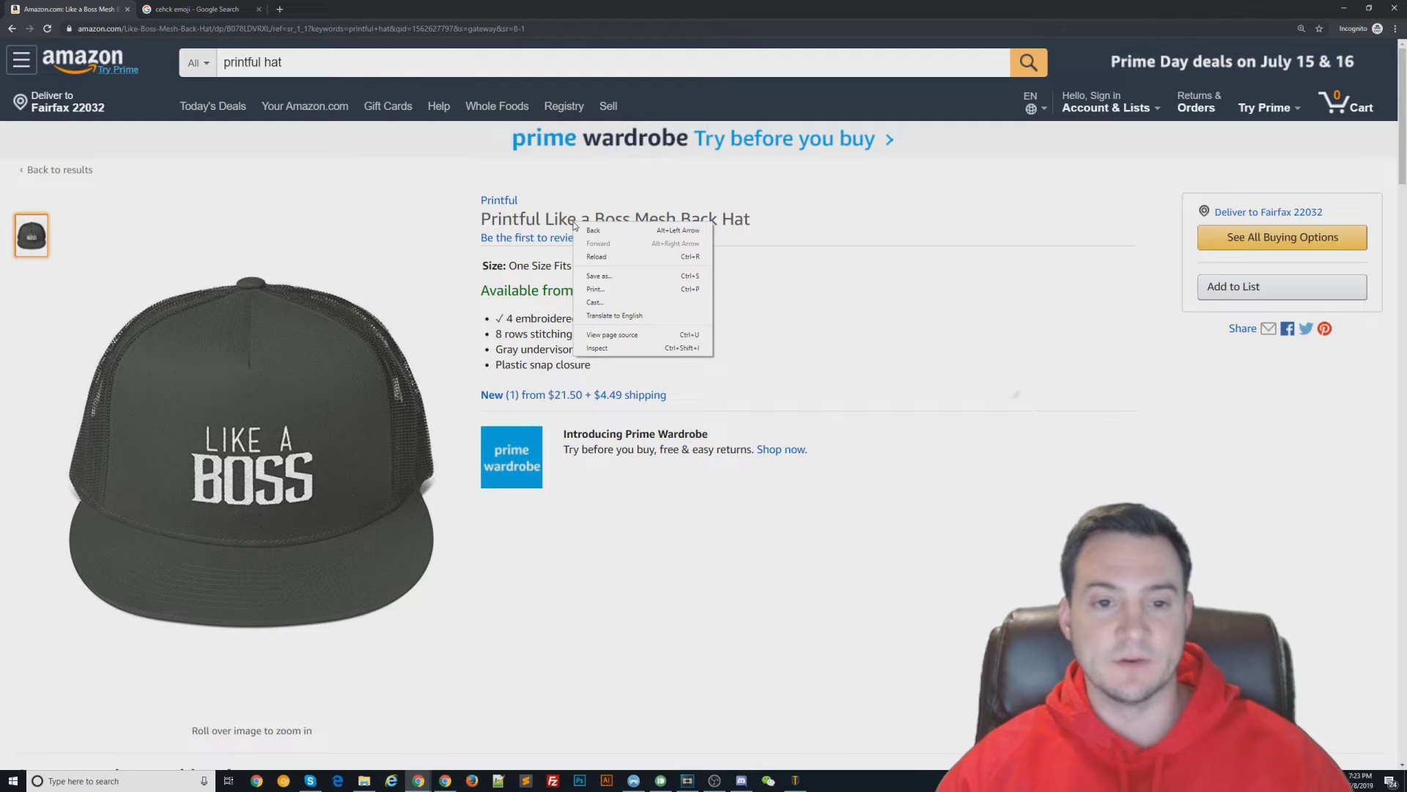
left_click(596, 350)
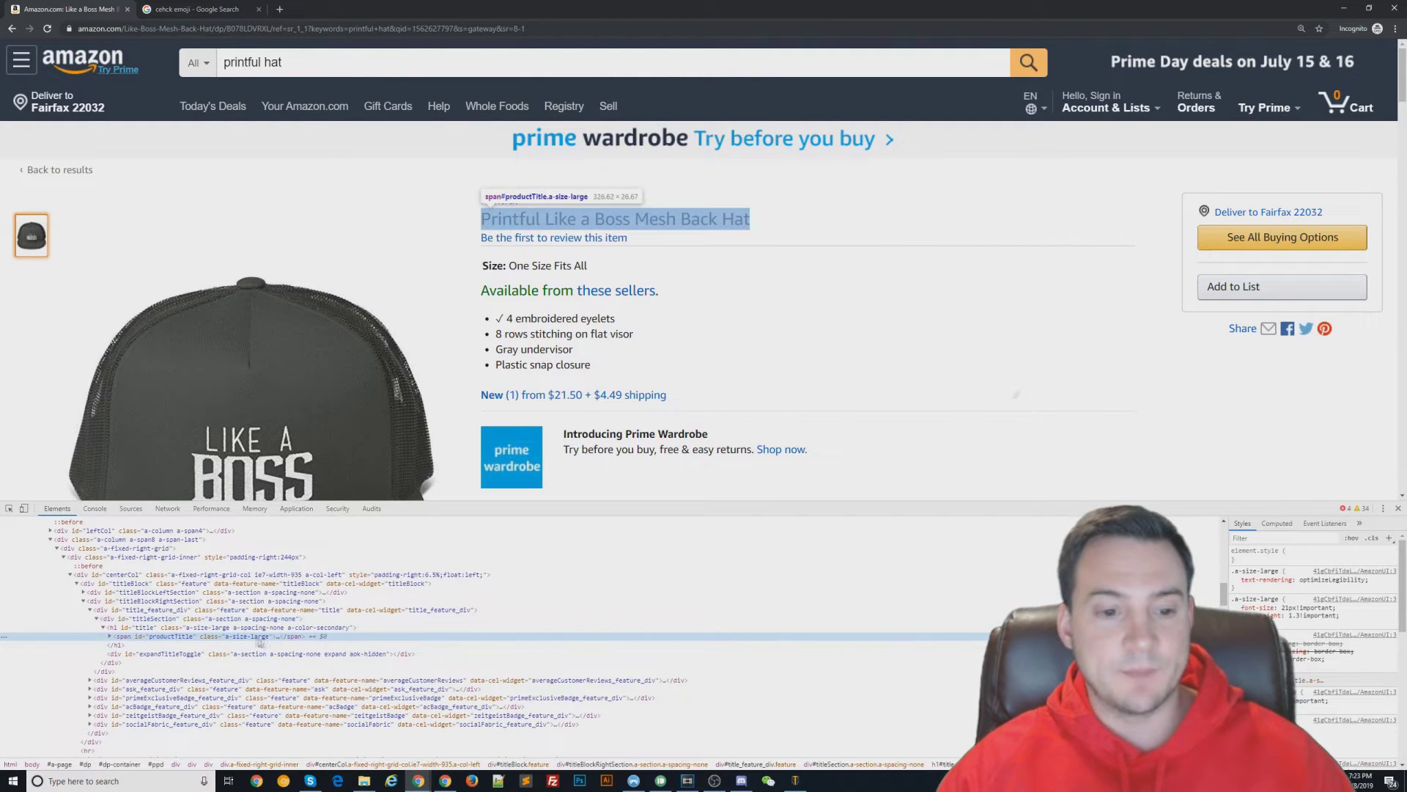
left_click(110, 635)
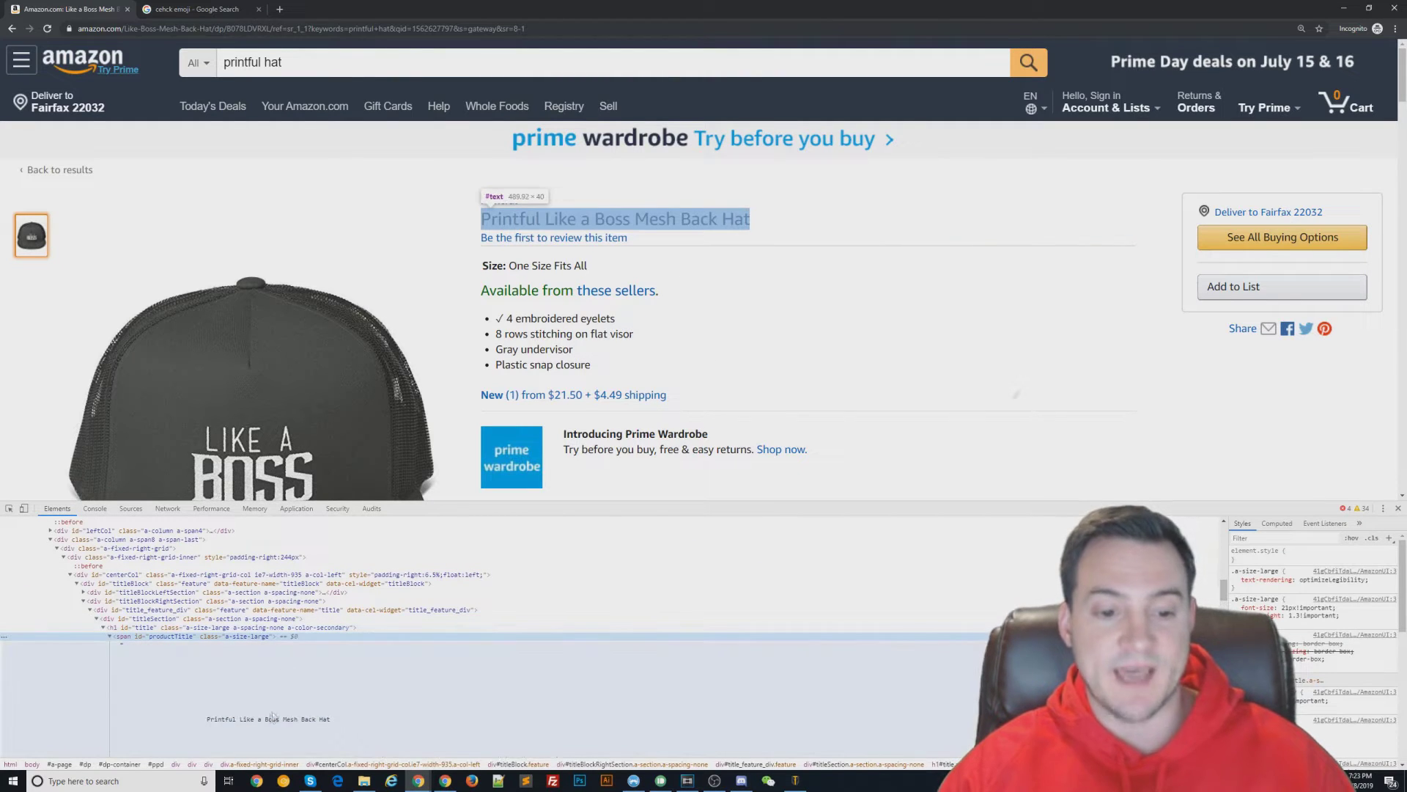
left_click(268, 722)
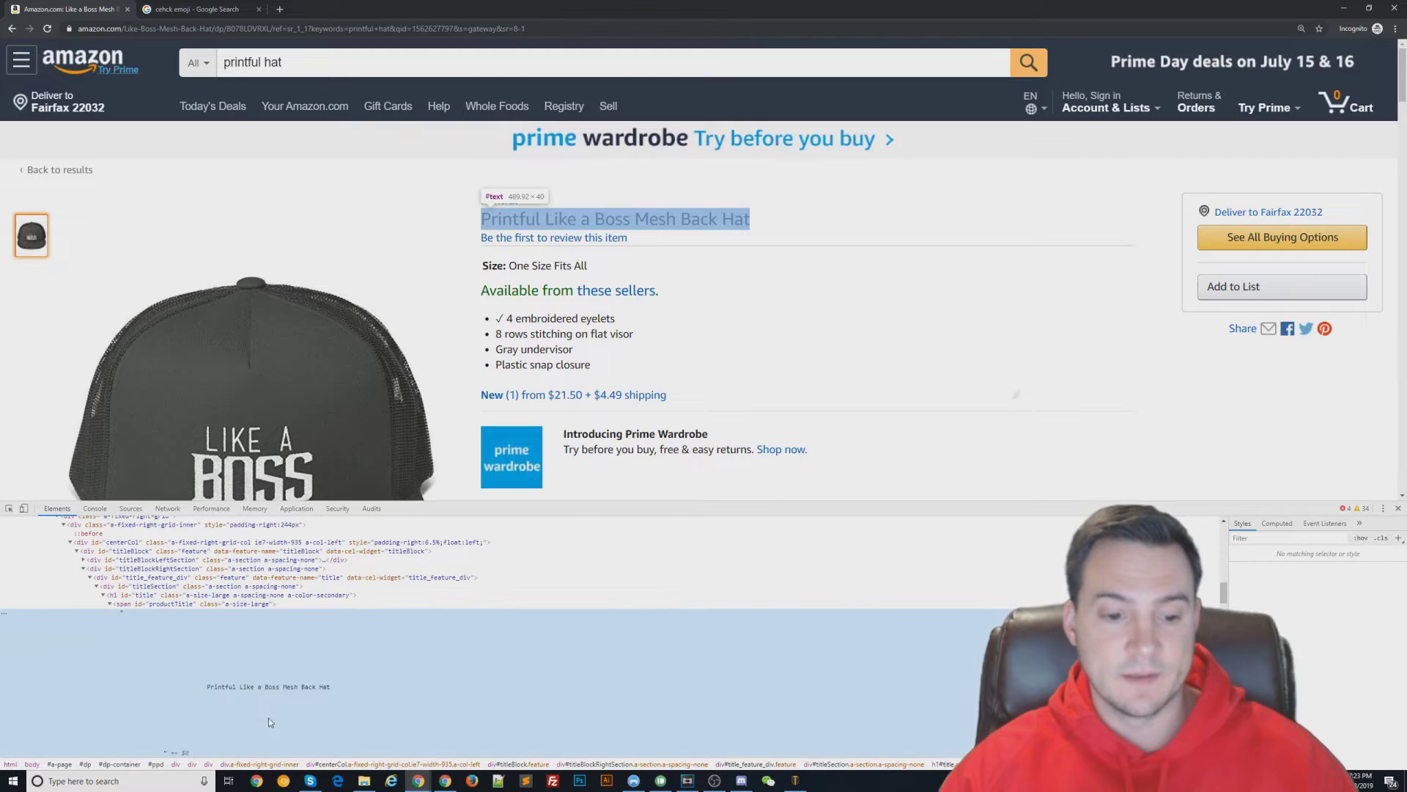
double_click(292, 688)
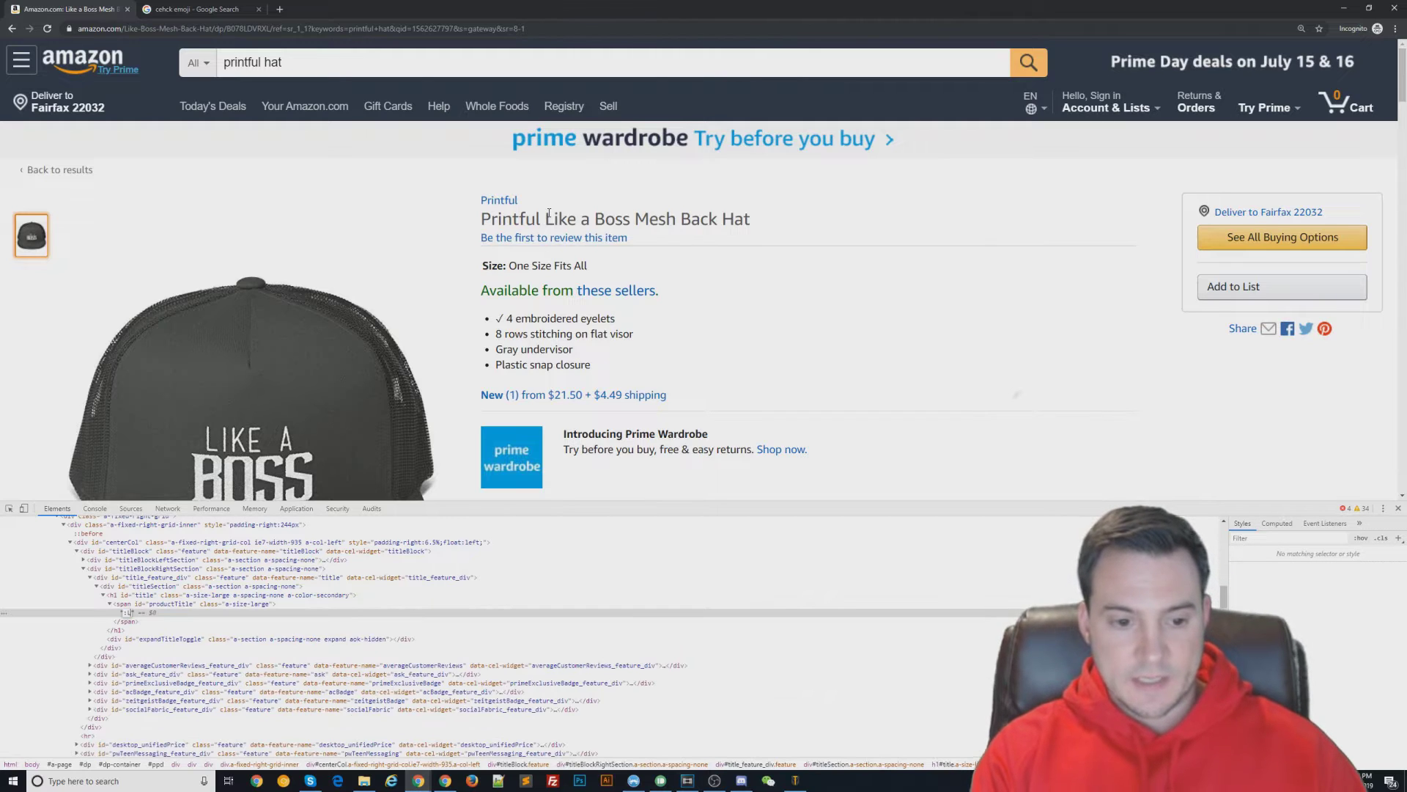
type("Like a ")
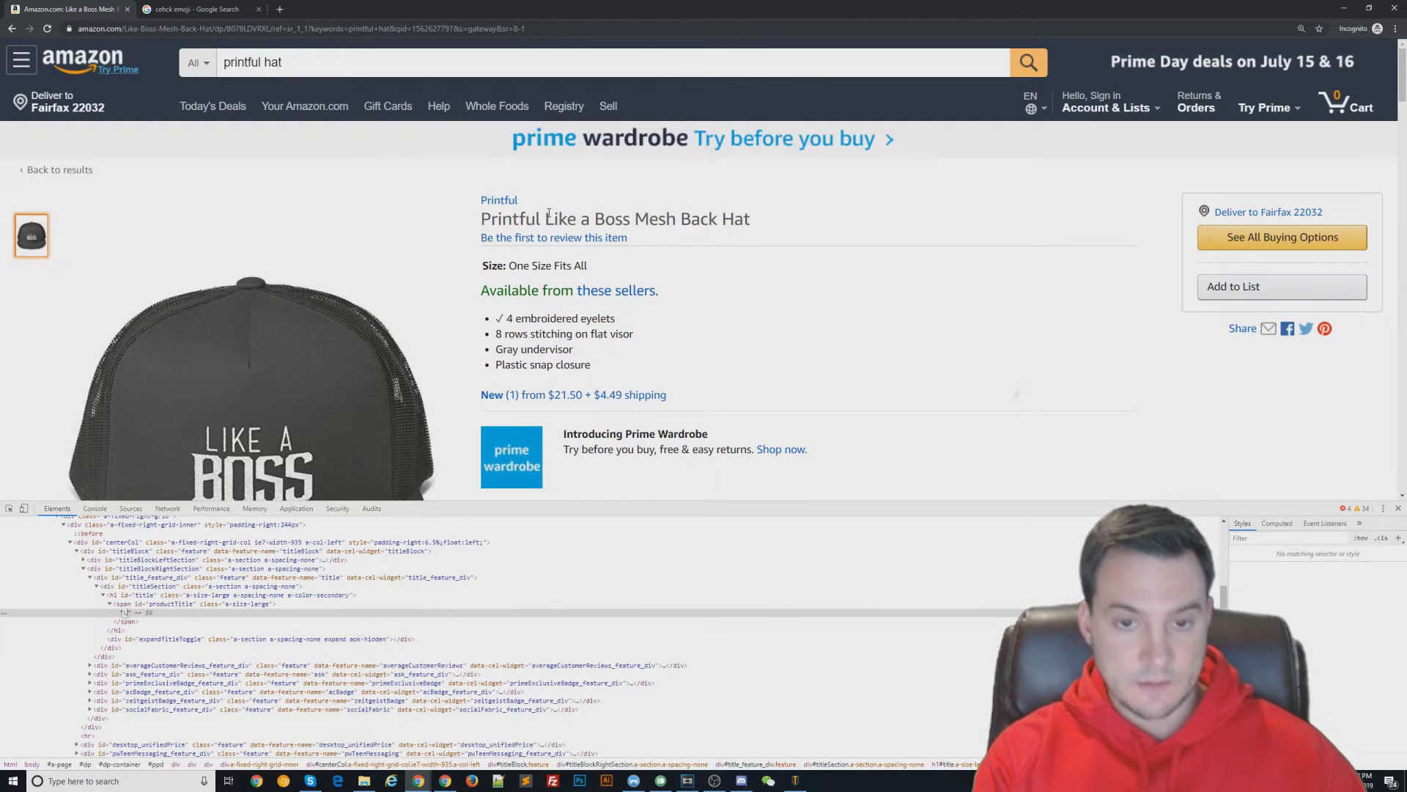
type("Boss Hat")
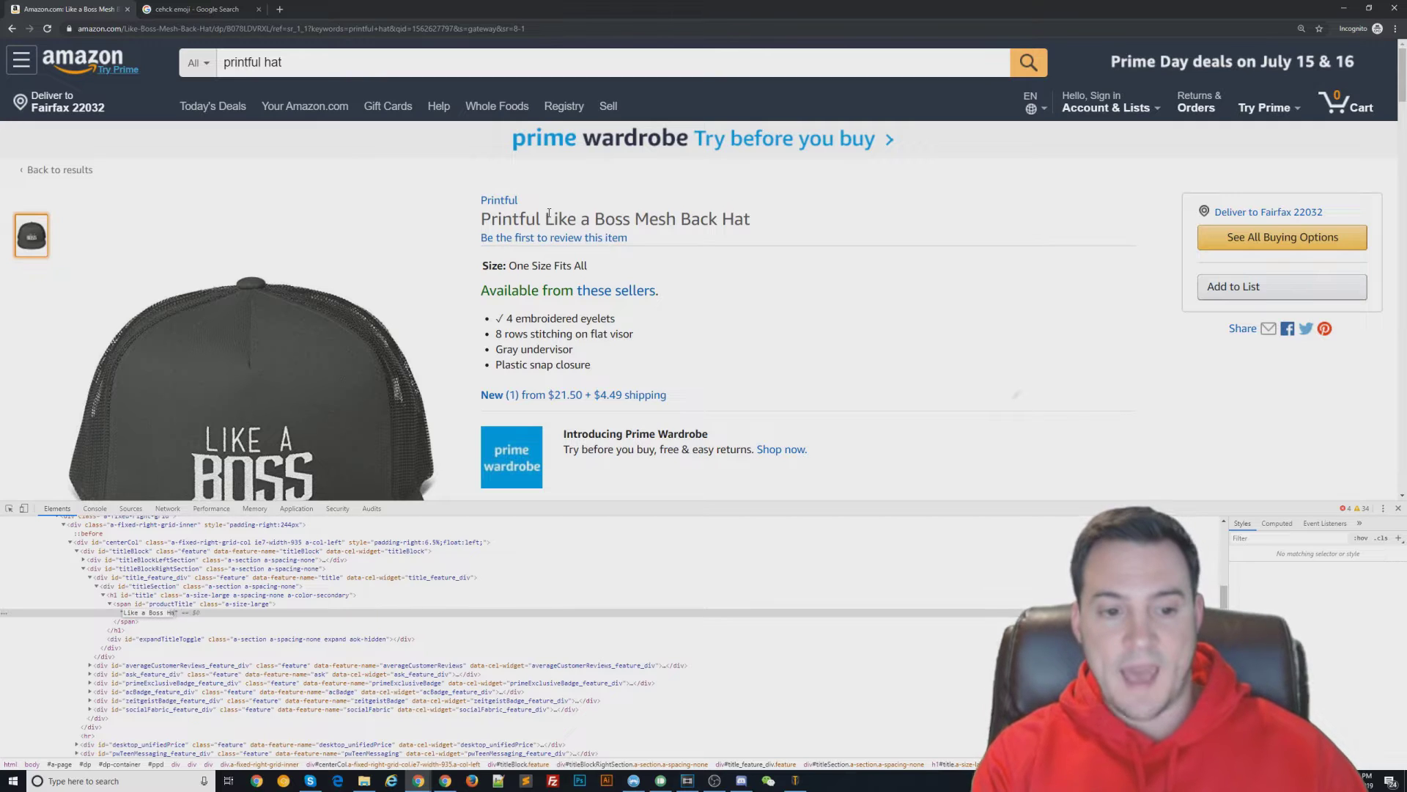
type("(")
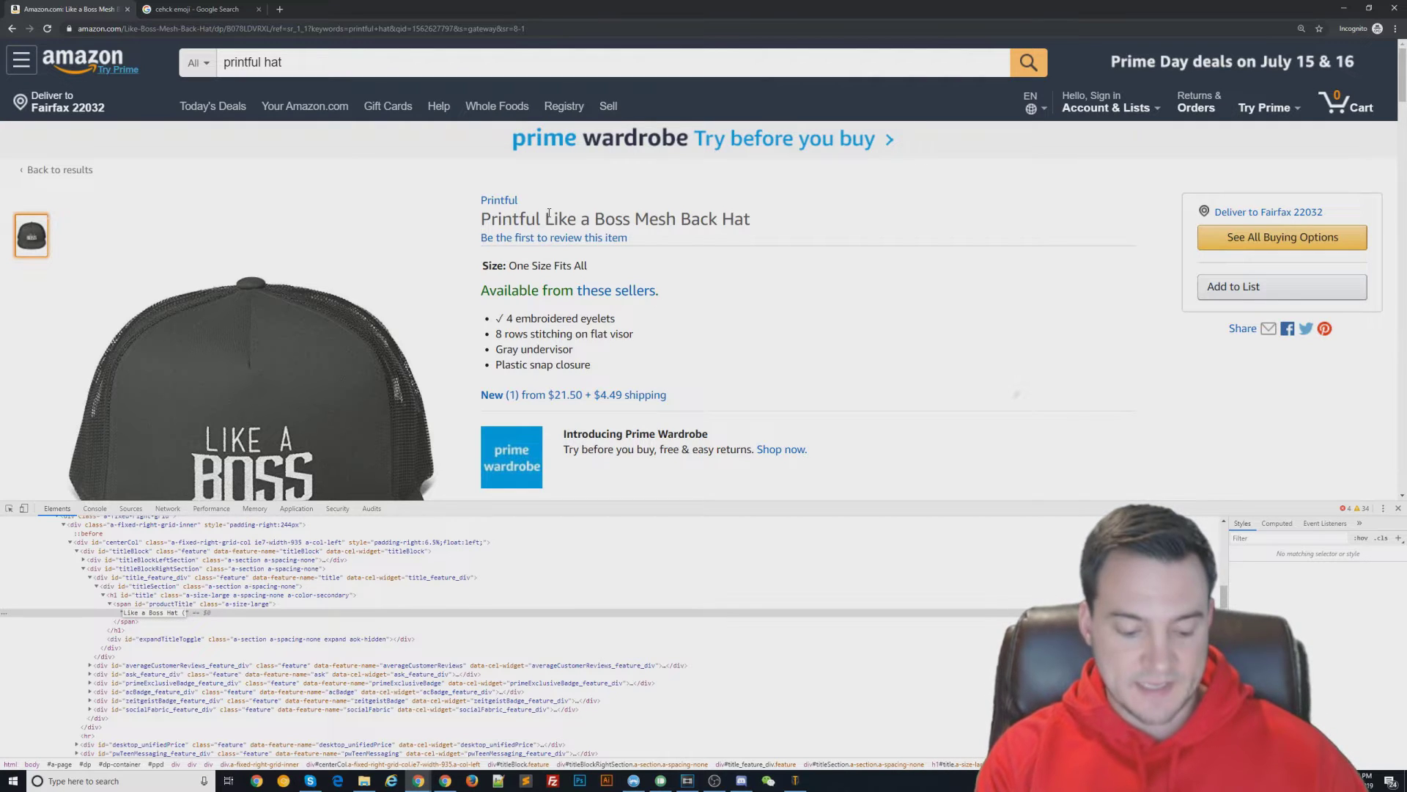
type("Embroide")
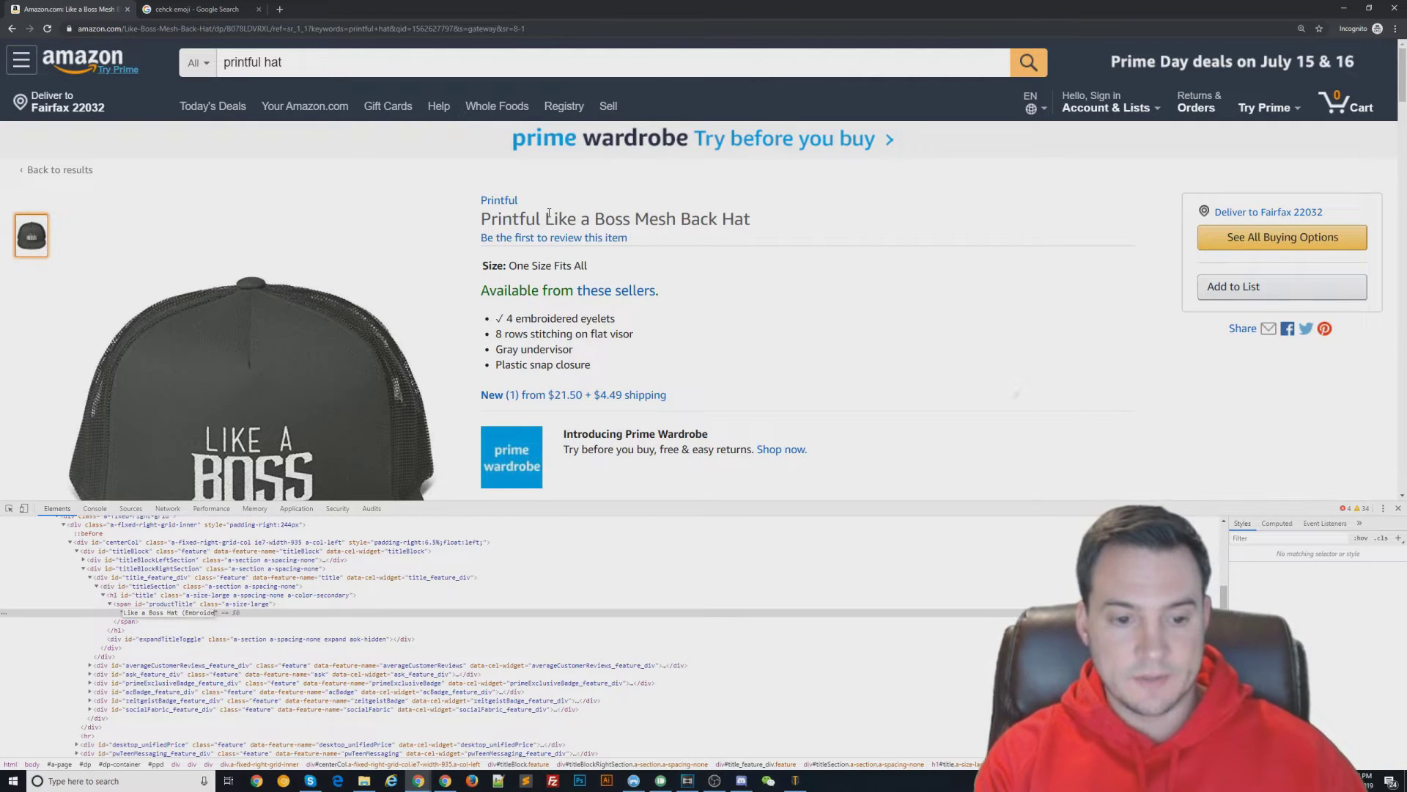
type("red Trucker H")
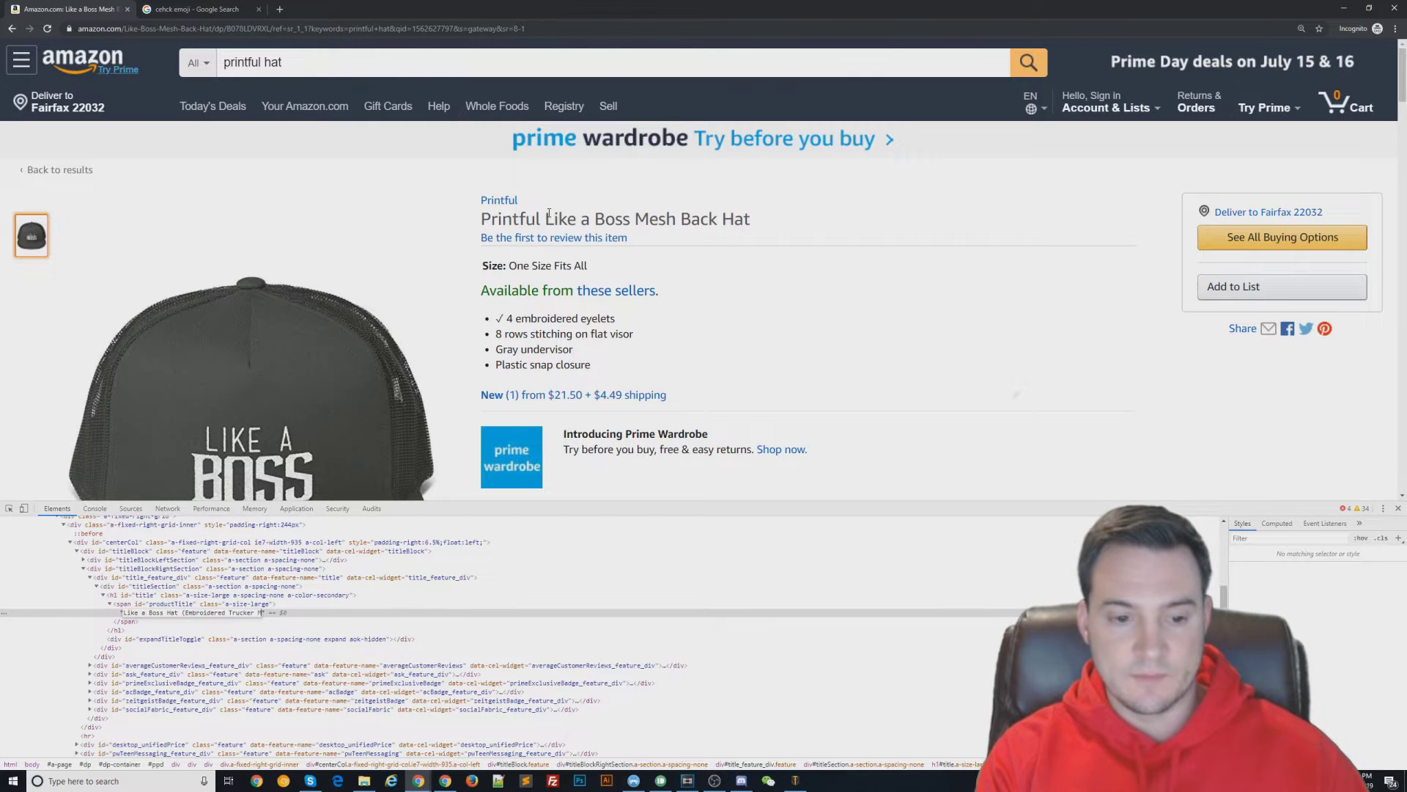
type("esh Cap)")
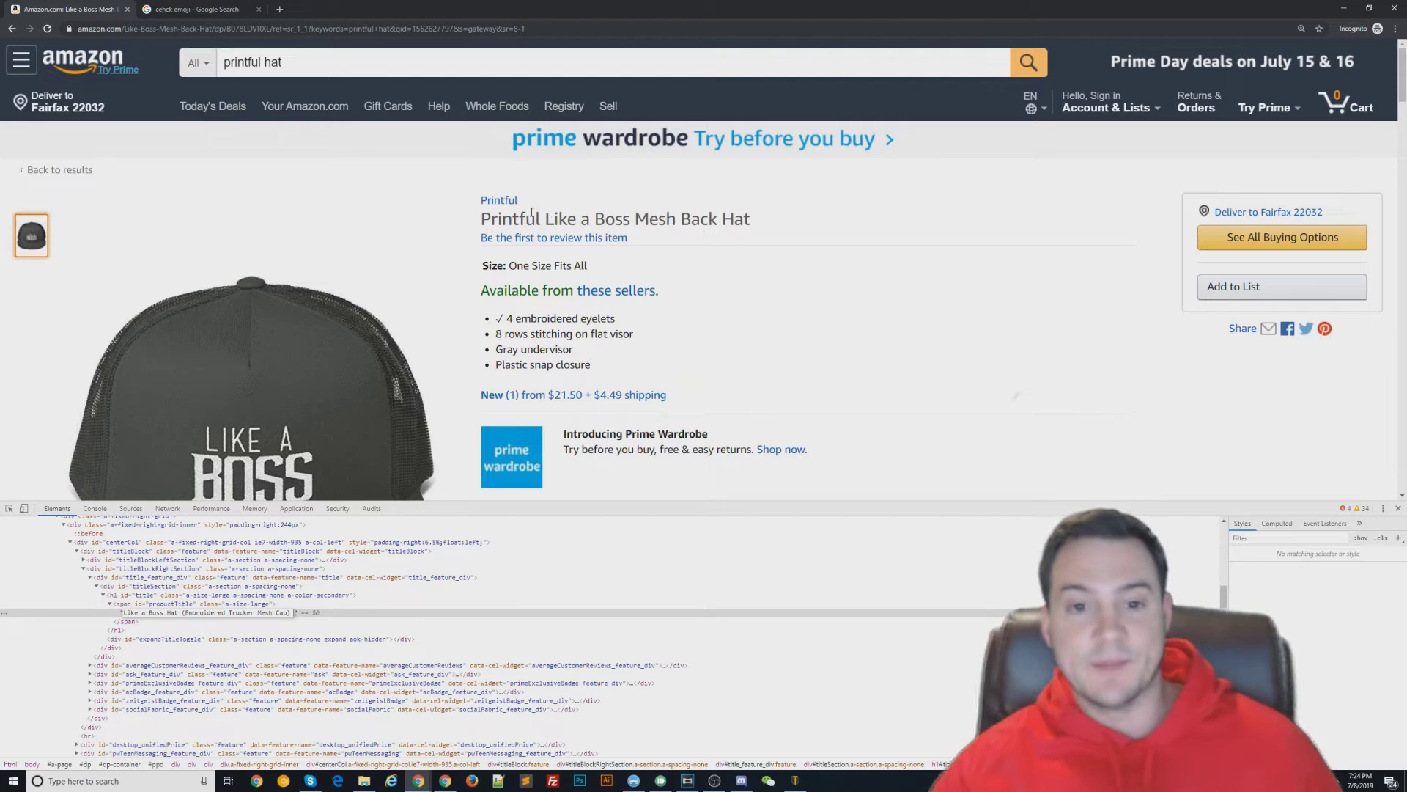
scroll(531, 213, "down", 1)
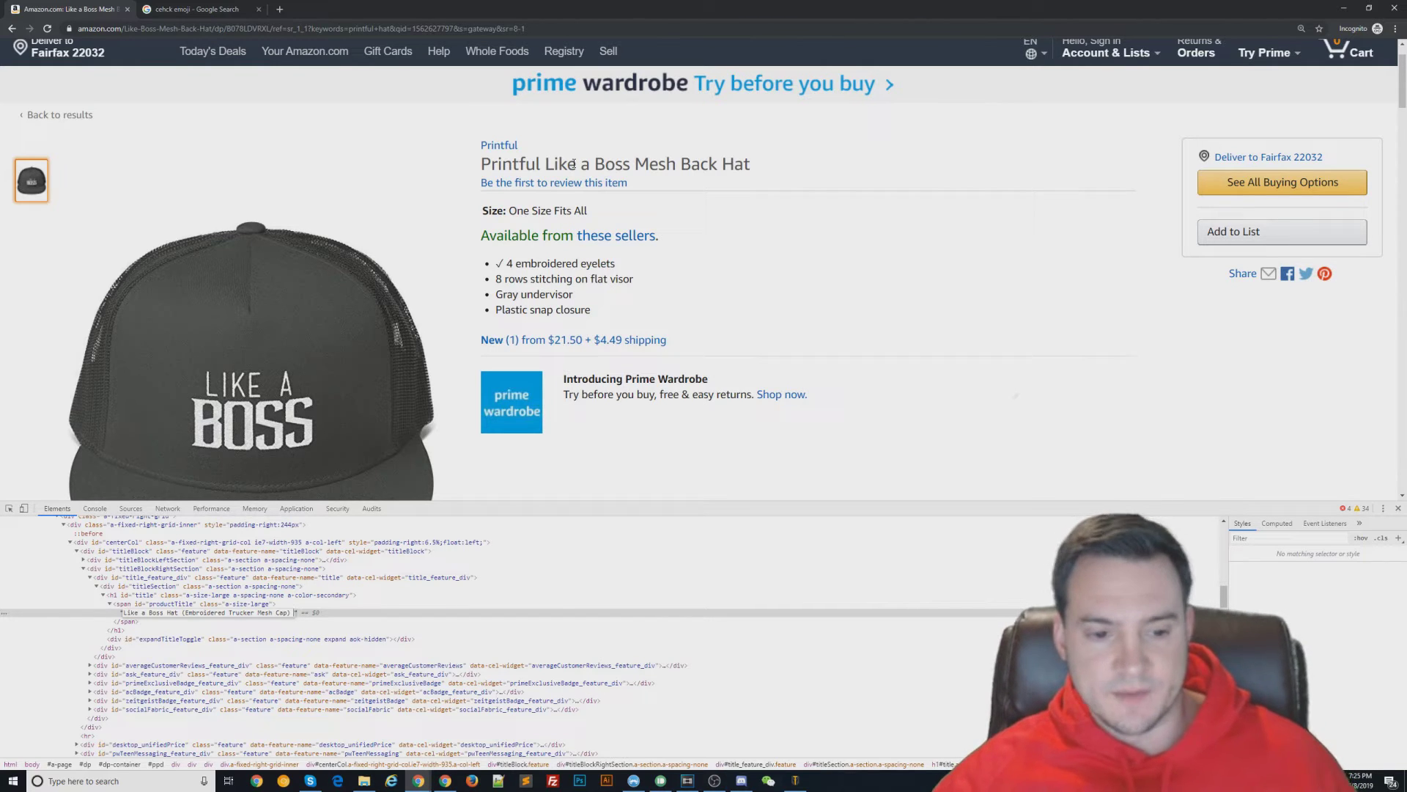
Append 'Gift For Manager at Workplace' to the title text and commit the edit.
type("Gift For")
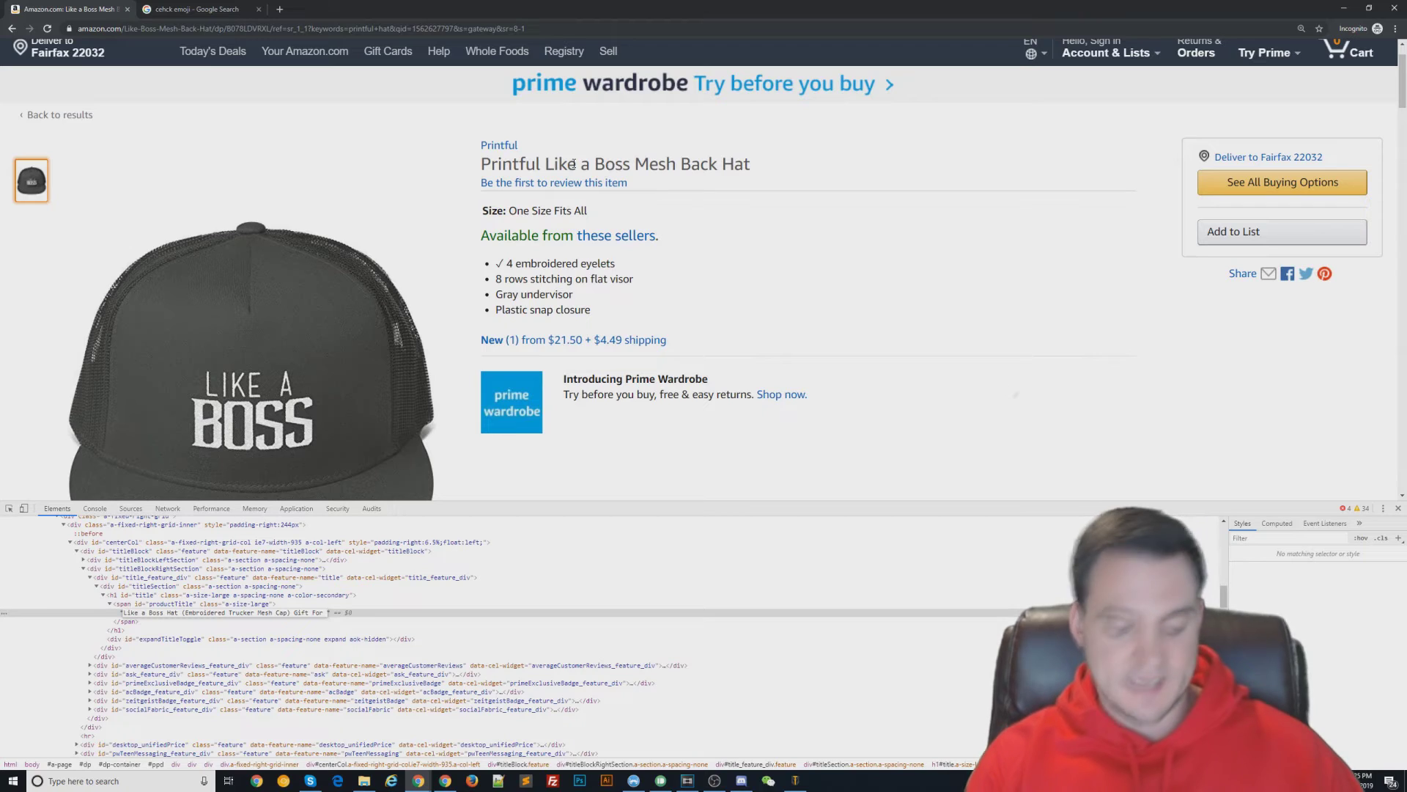
type("Manager")
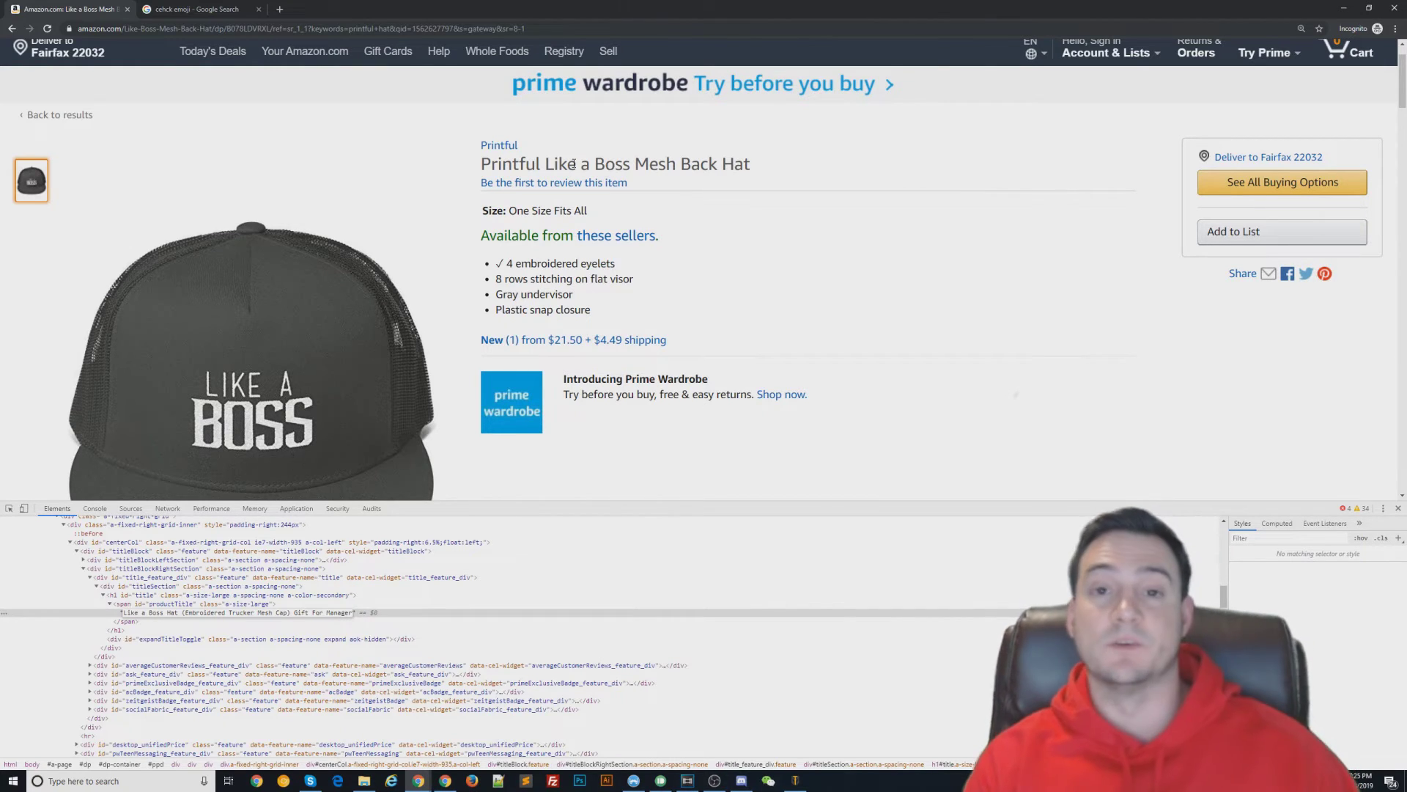
type(" at Workplace")
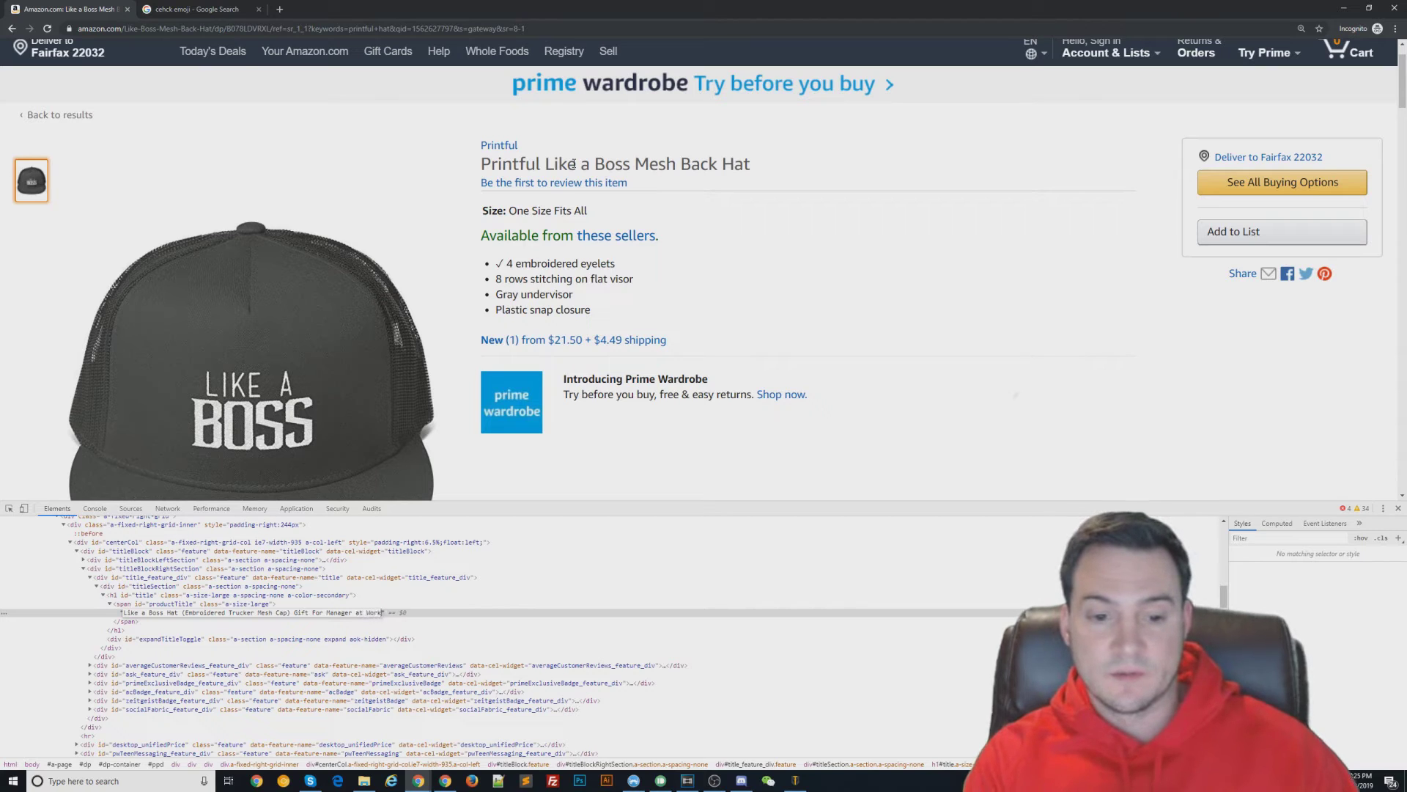
key("Return")
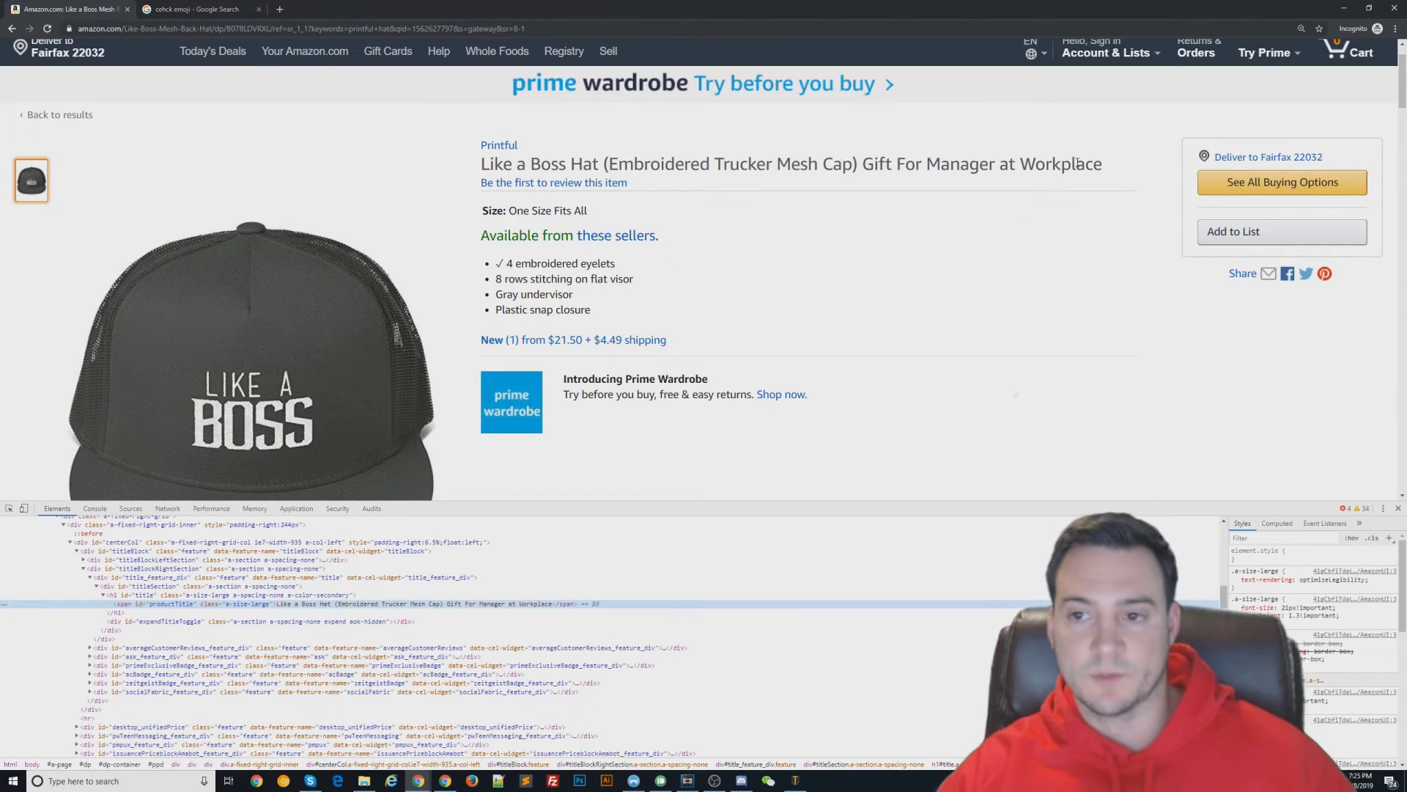
Highlight the added 'Gift For Manager at Workplace' wording, then switch to the Amazon home page window.
left_click_drag(1102, 165, 484, 166)
left_click_drag(864, 164, 1102, 165)
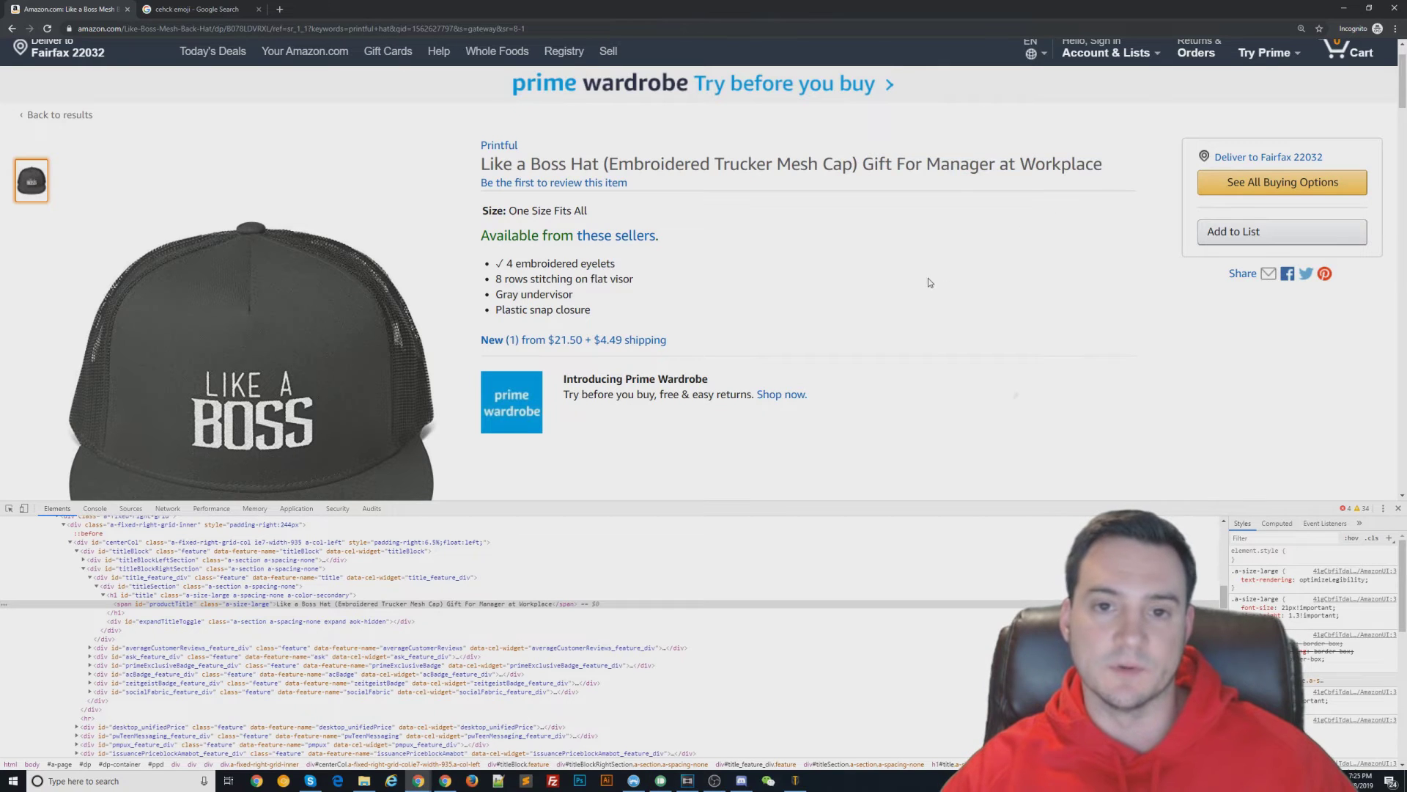
key("alt+Tab")
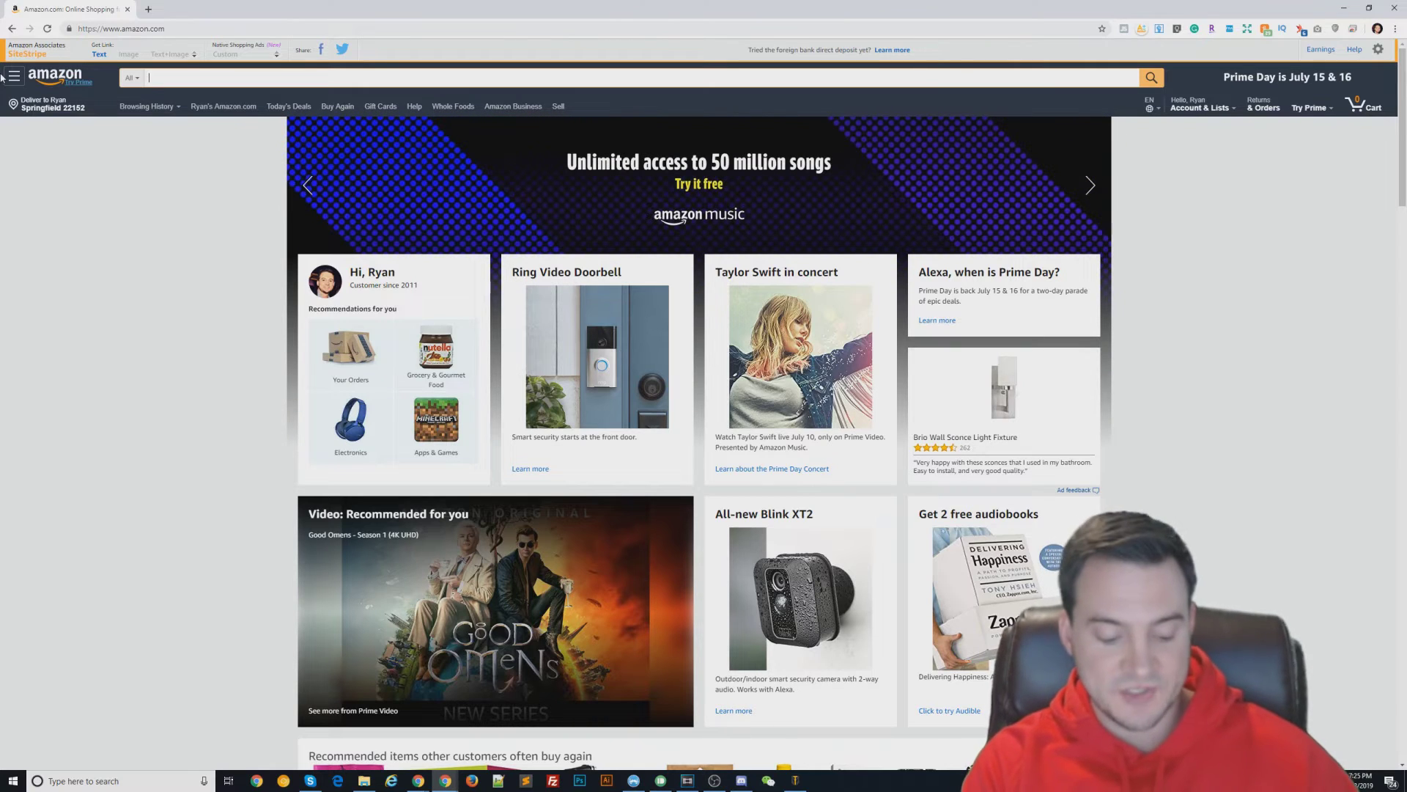
Type 'like a boss hat' into Amazon's search box, then retype it to review autocomplete suggestions.
type("like ")
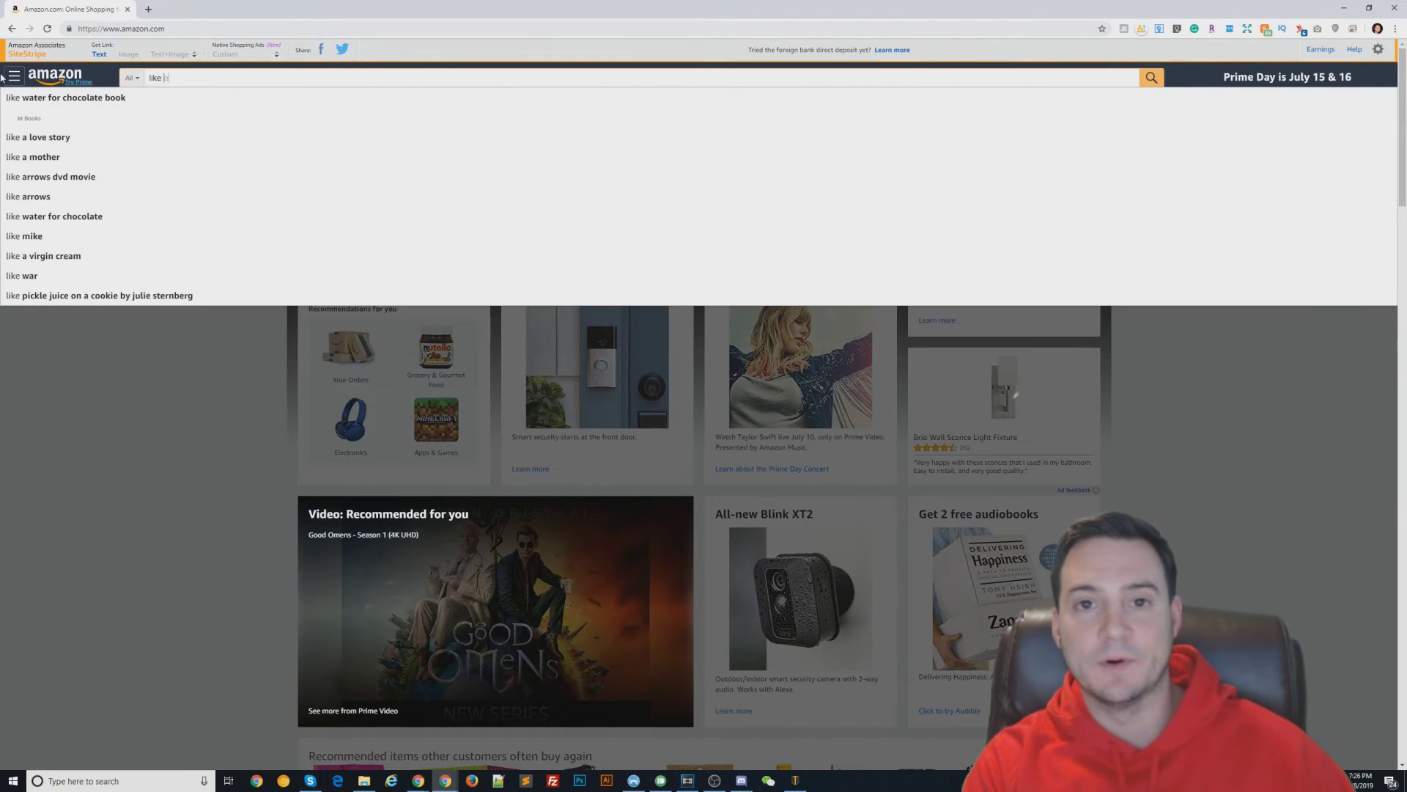
type("a boss")
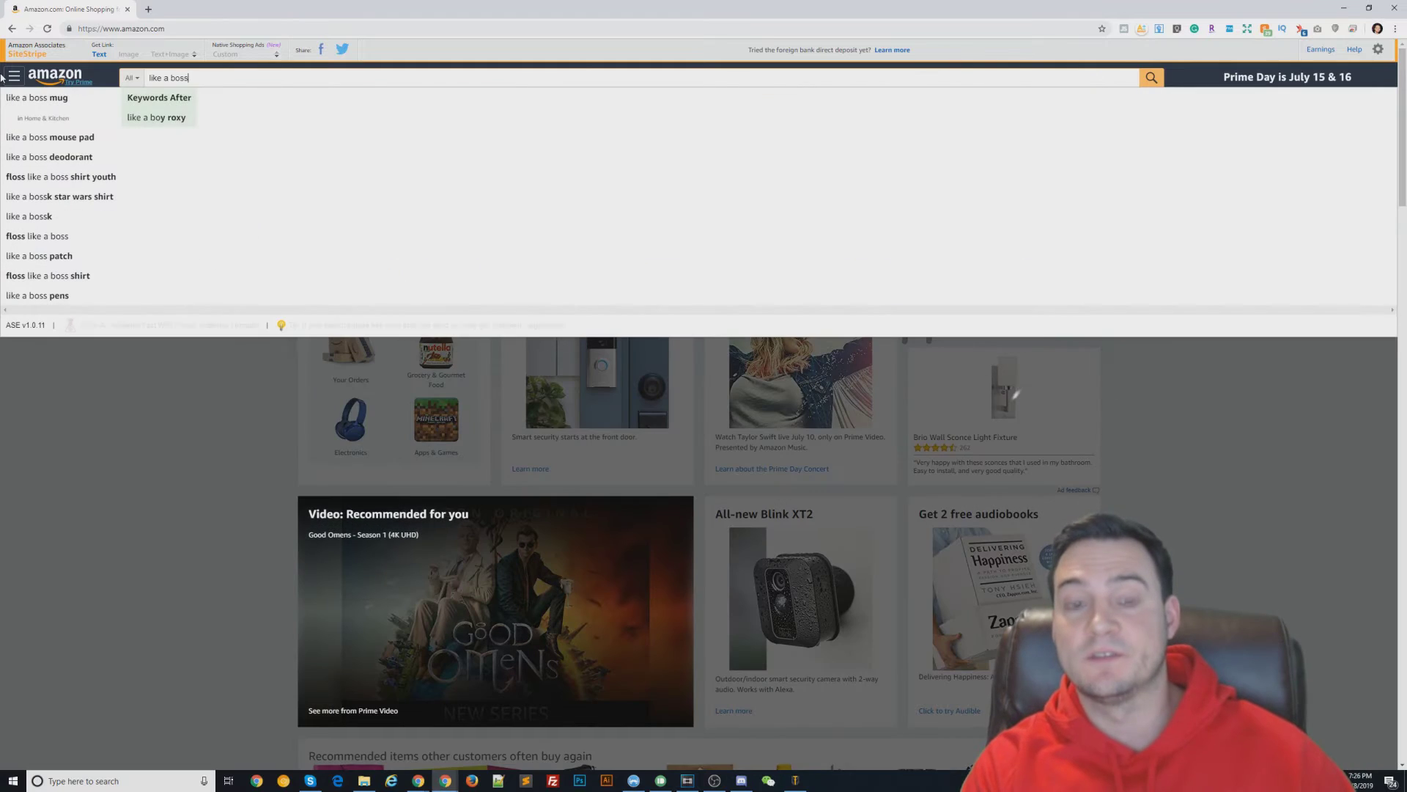
type(" hat")
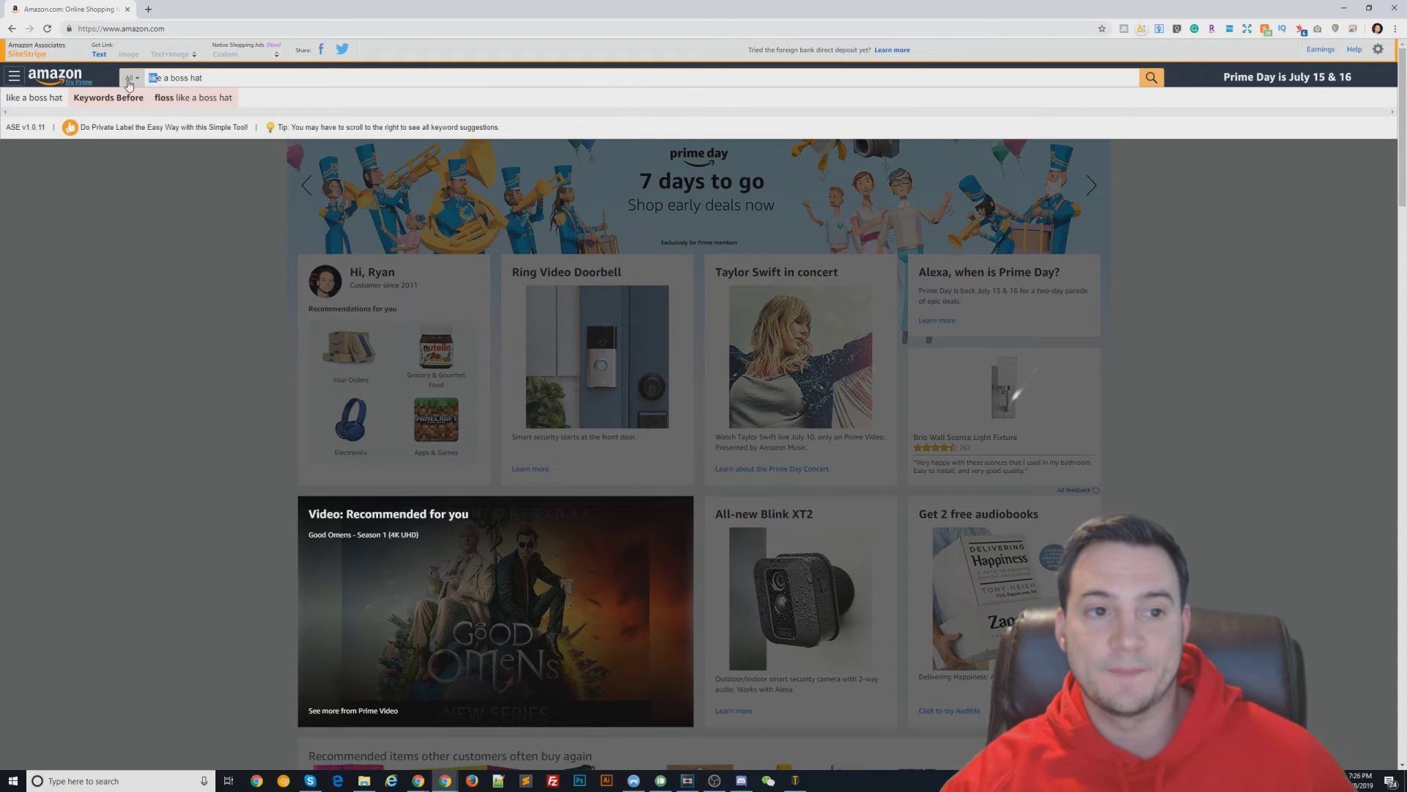
triple_click(158, 78)
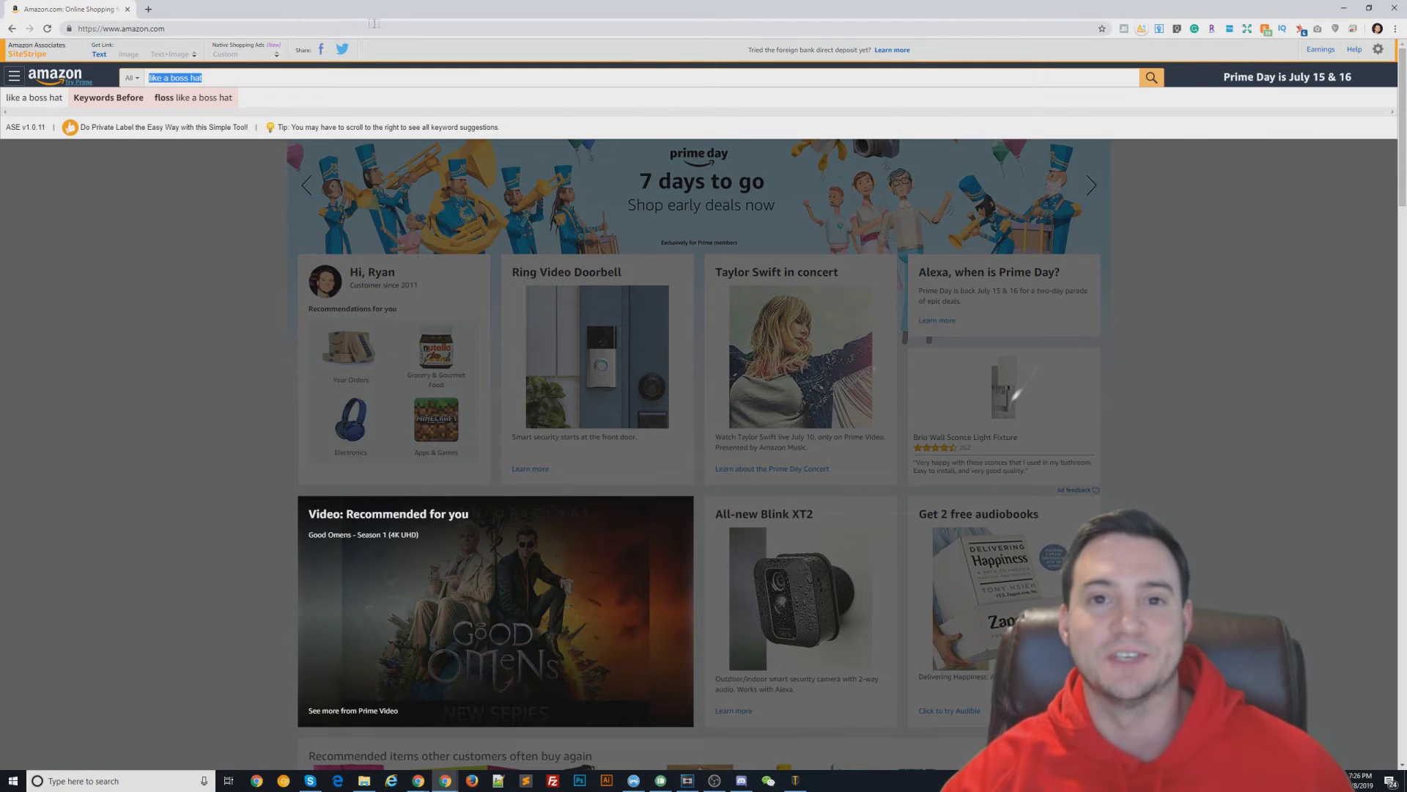
type("like")
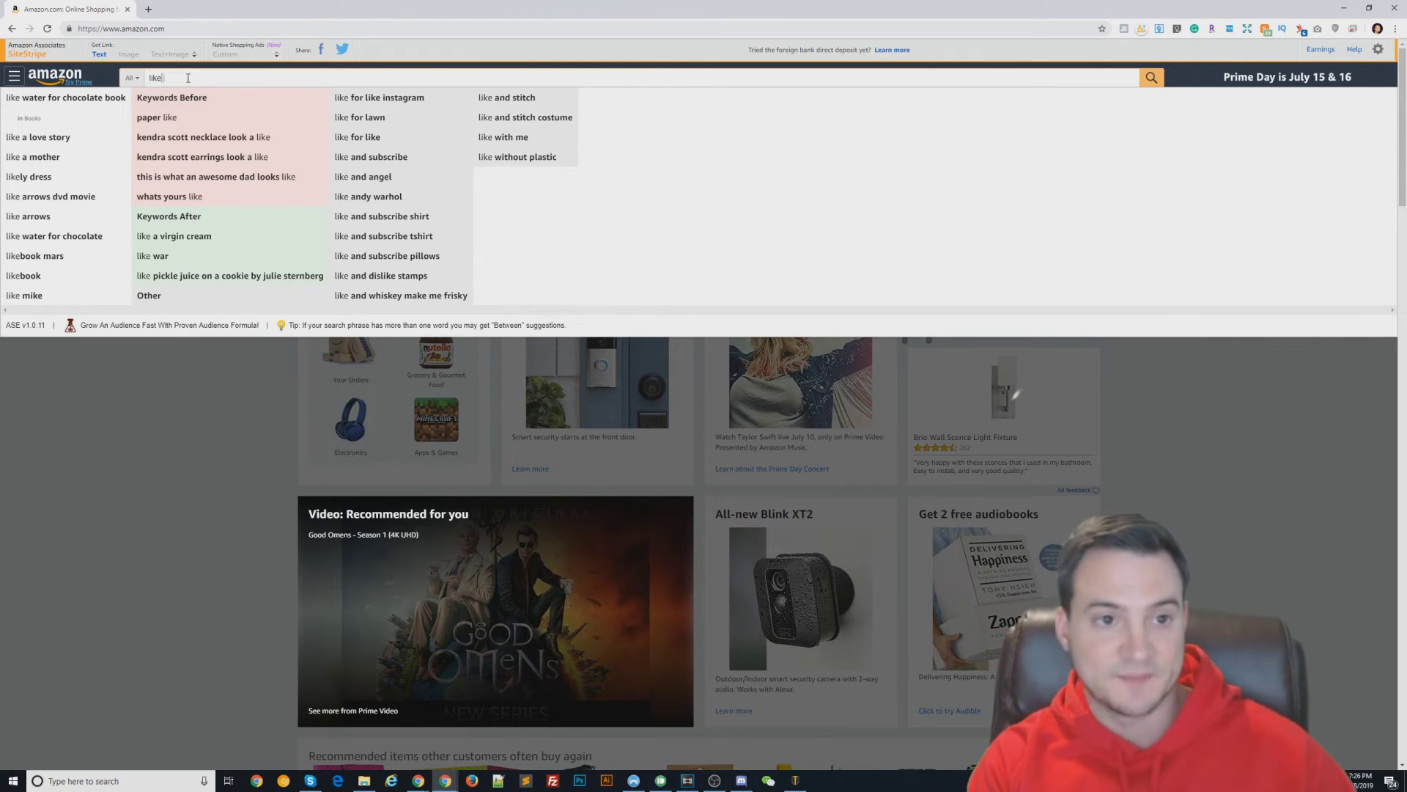
type("a boss hat")
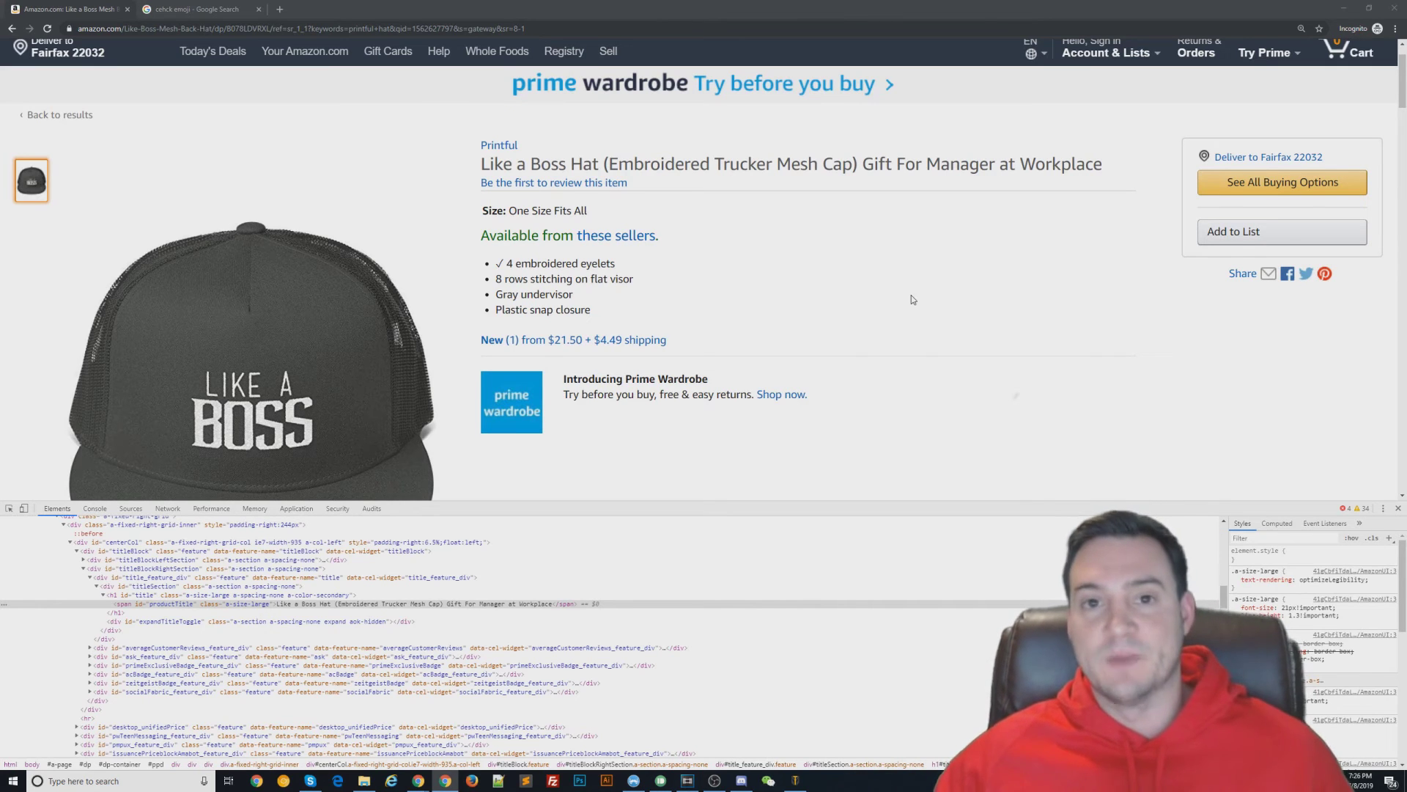
left_click(944, 300)
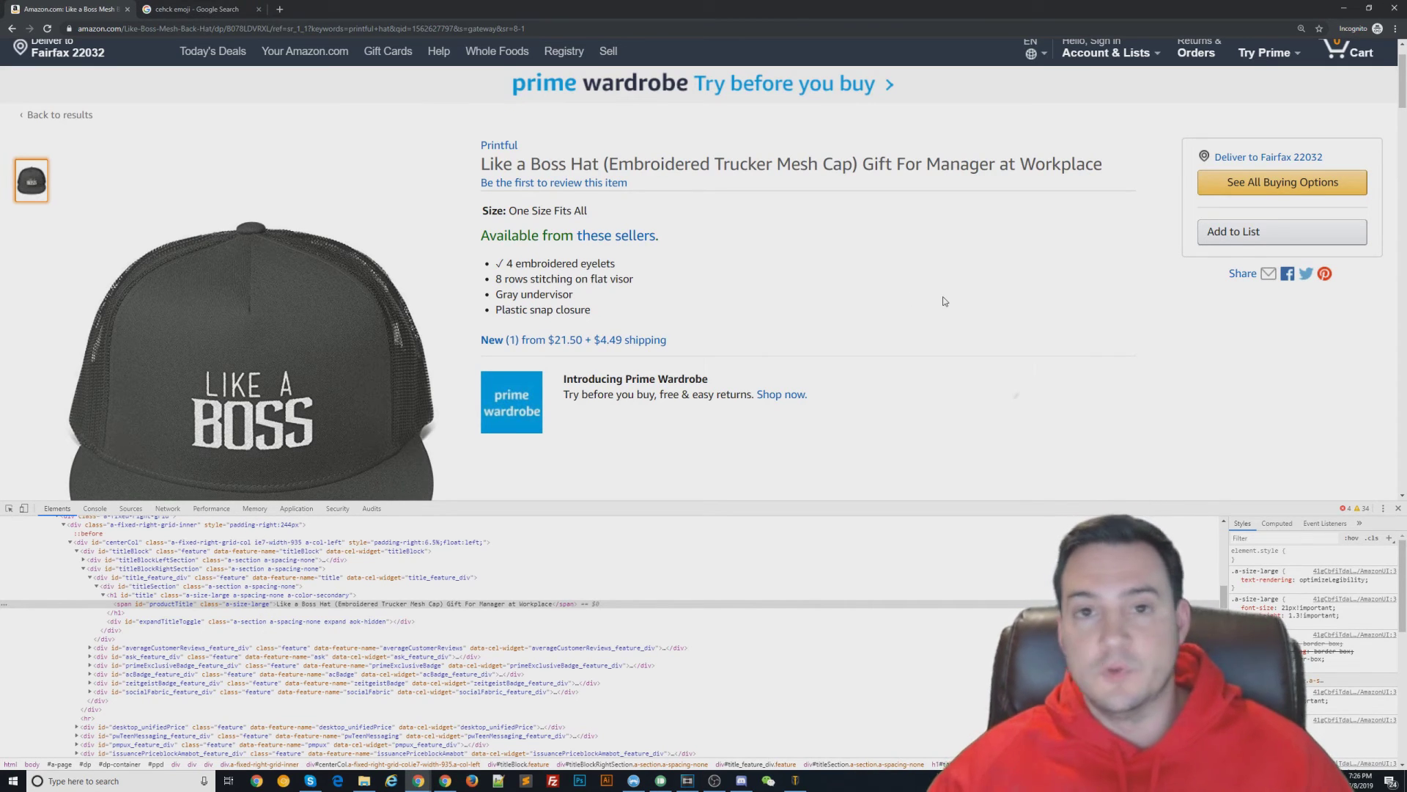